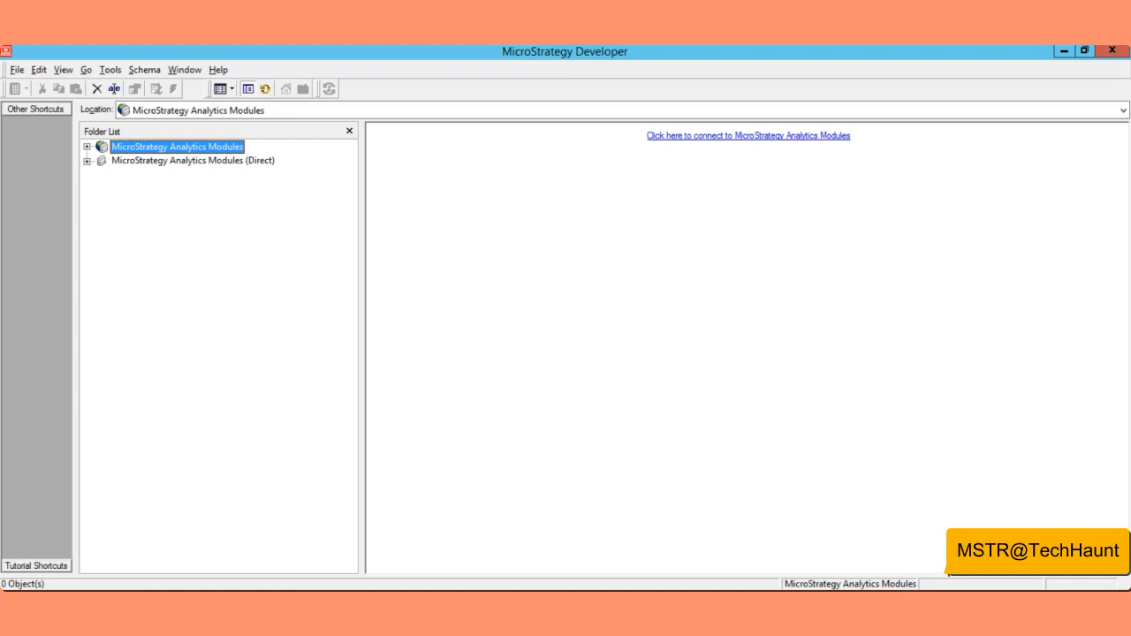
Narrow the folder list and connect to the MicroStrategy Analytics Modules project source with the login id administrator.
{"action": "left_click_drag", "start_coordinate": [362, 348], "coordinate": [314, 348]}
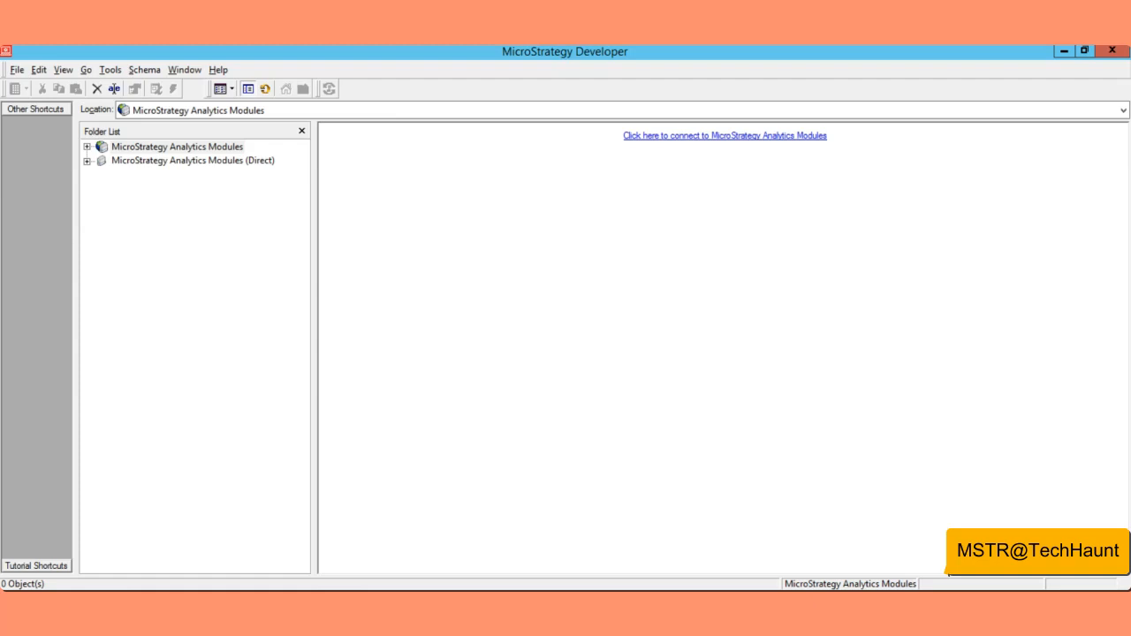
{"action": "left_click", "coordinate": [427, 425]}
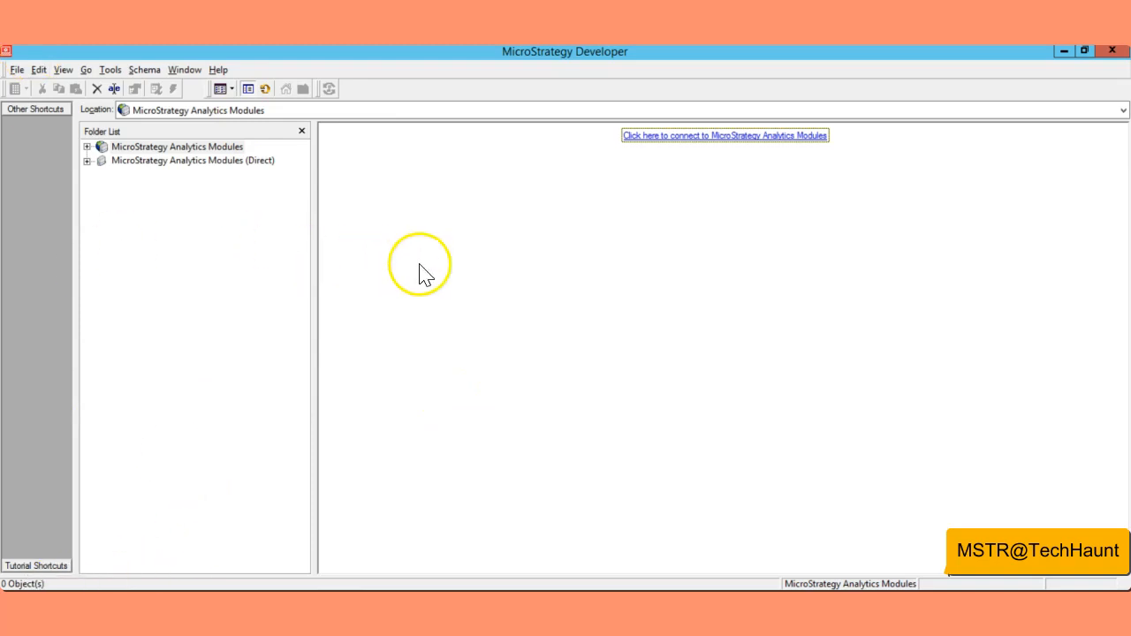
{"action": "left_click", "coordinate": [88, 148]}
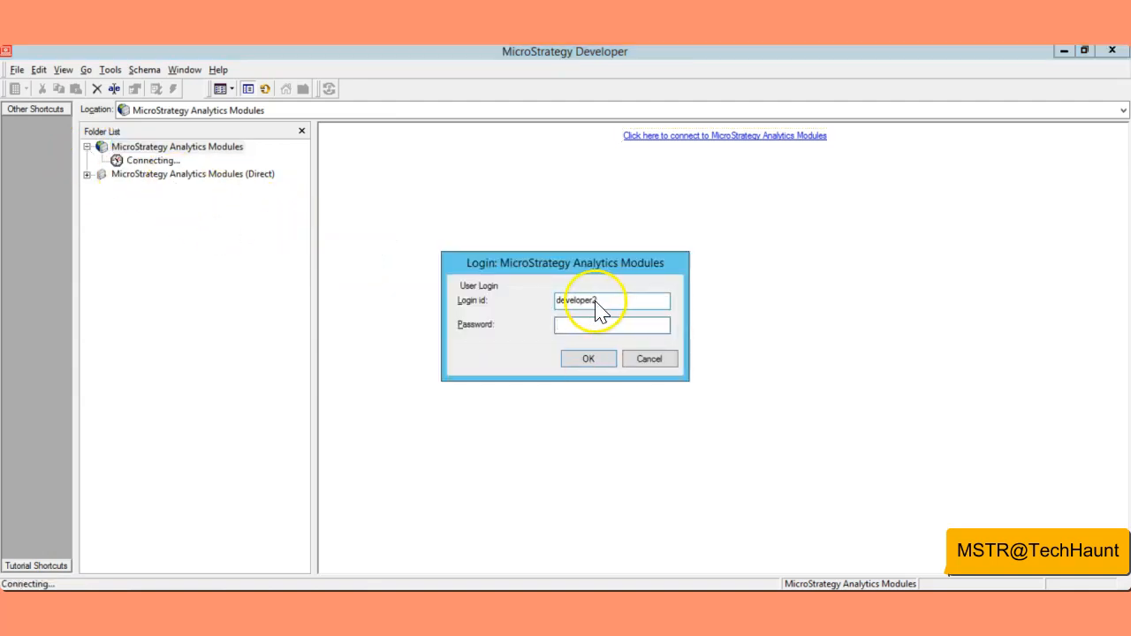
{"action": "double_click", "coordinate": [607, 302]}
{"action": "type", "text": "a"}
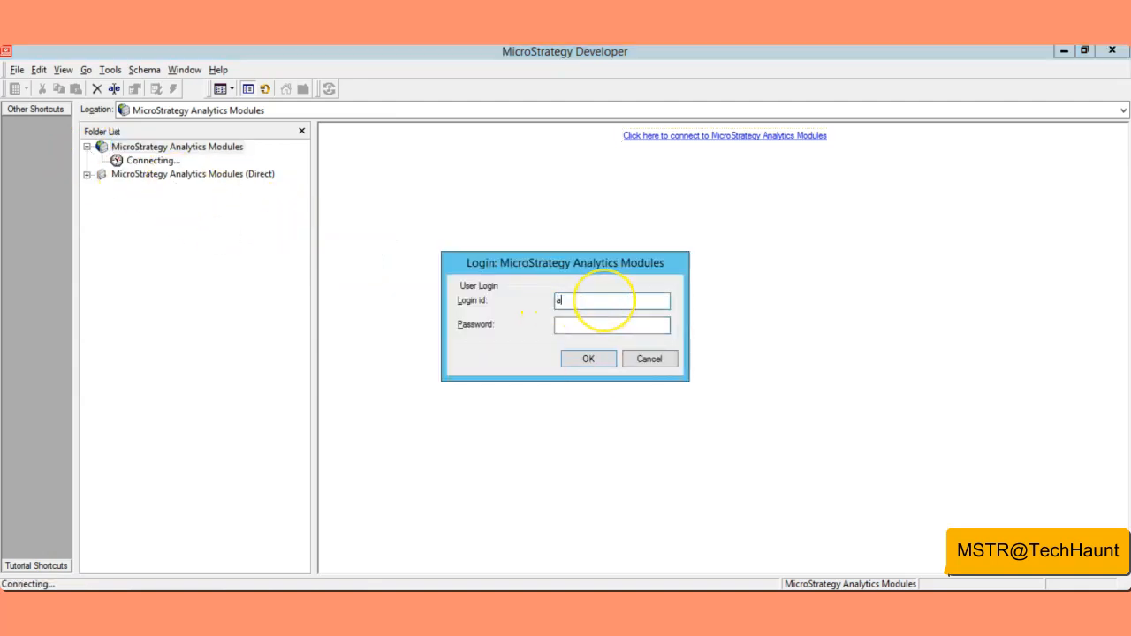
{"action": "type", "text": "dministrator"}
{"action": "key", "text": "Return"}
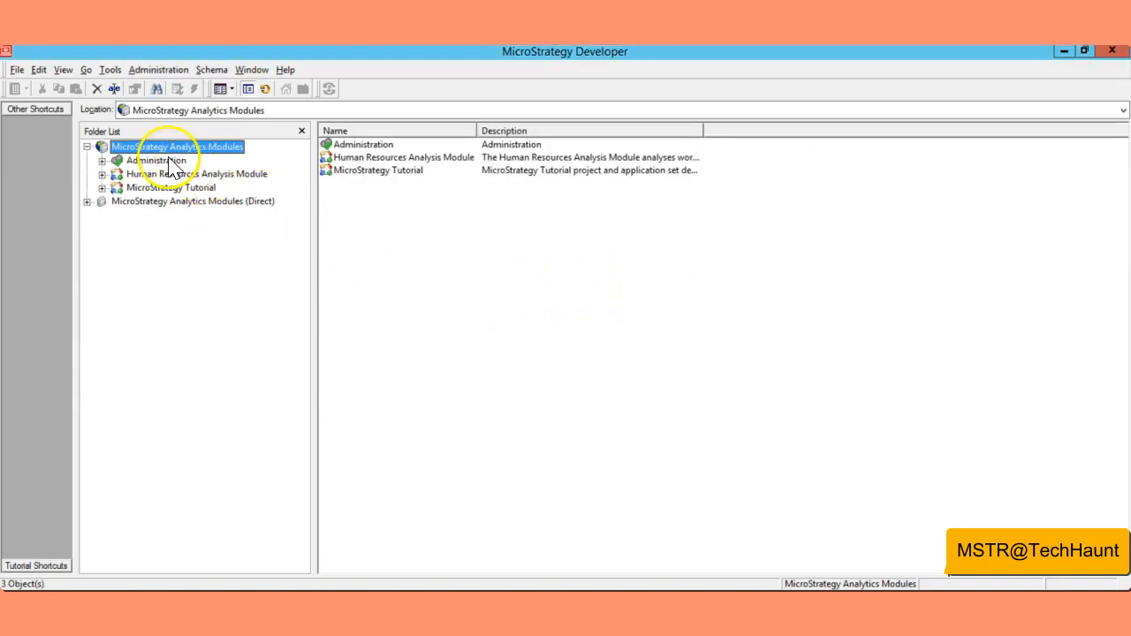
Select the MicroStrategy Tutorial project under MicroStrategy Analytics Modules.
{"action": "left_click", "coordinate": [152, 188]}
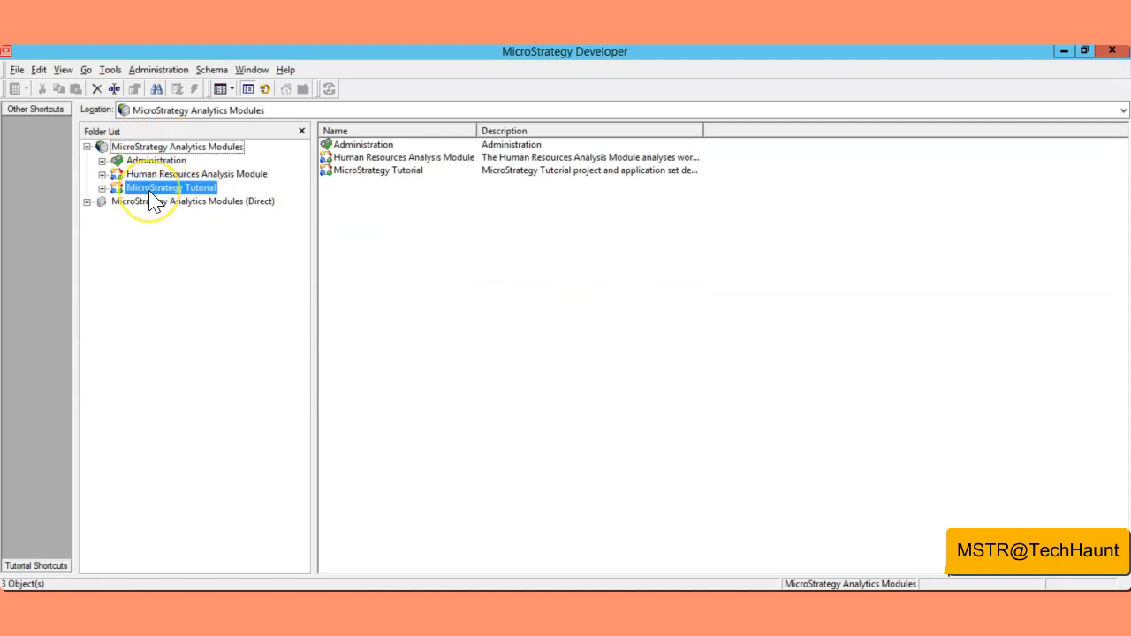
{"action": "left_click", "coordinate": [140, 176]}
{"action": "left_click", "coordinate": [144, 189]}
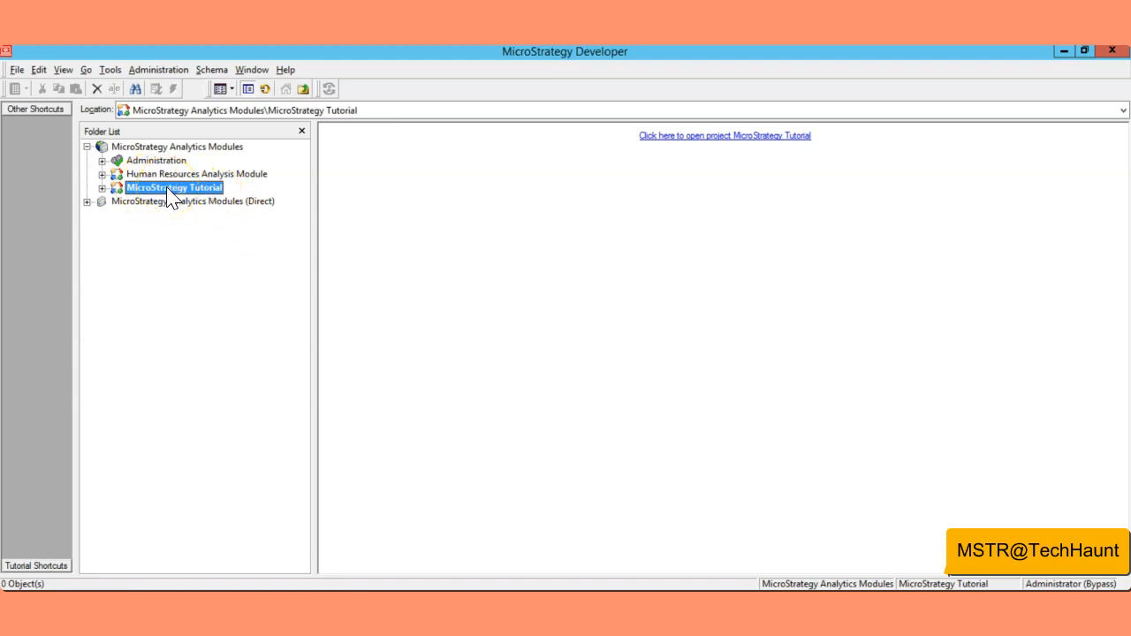
{"action": "left_click", "coordinate": [441, 454]}
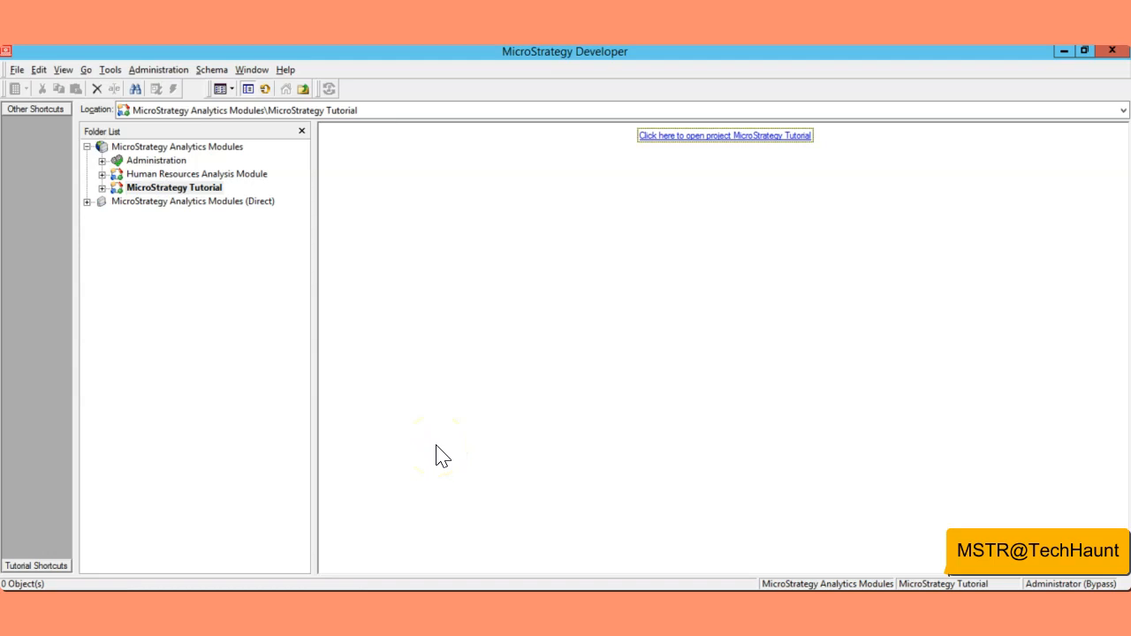
Find Object Manager on the computer, run it as administrator, and dismiss its project source selection.
{"action": "key", "text": "super"}
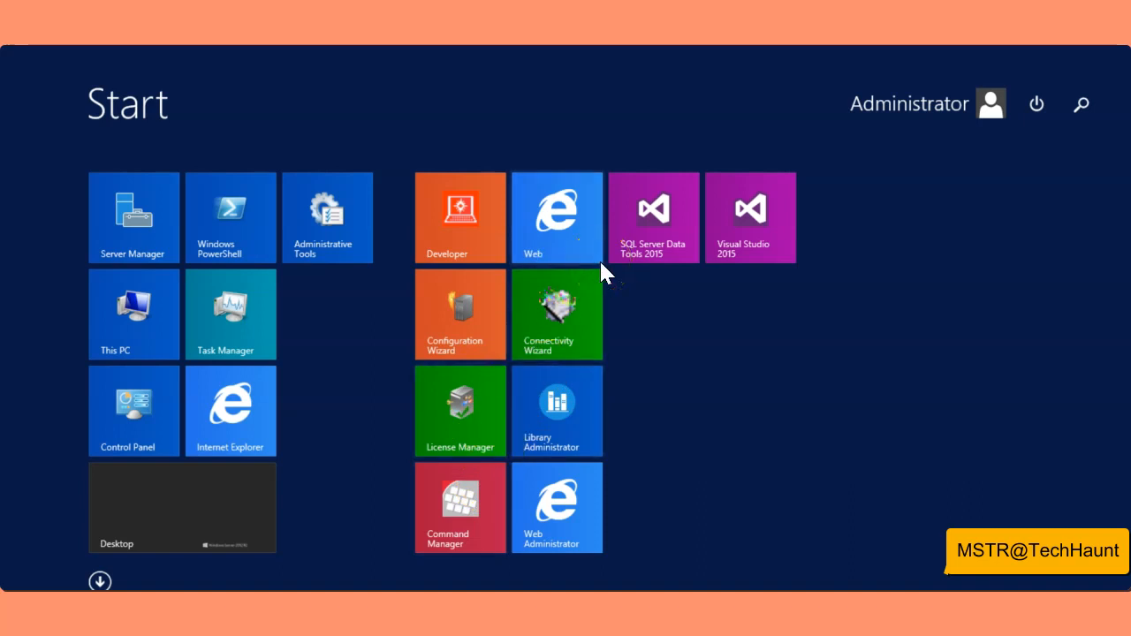
{"action": "type", "text": "object Manager"}
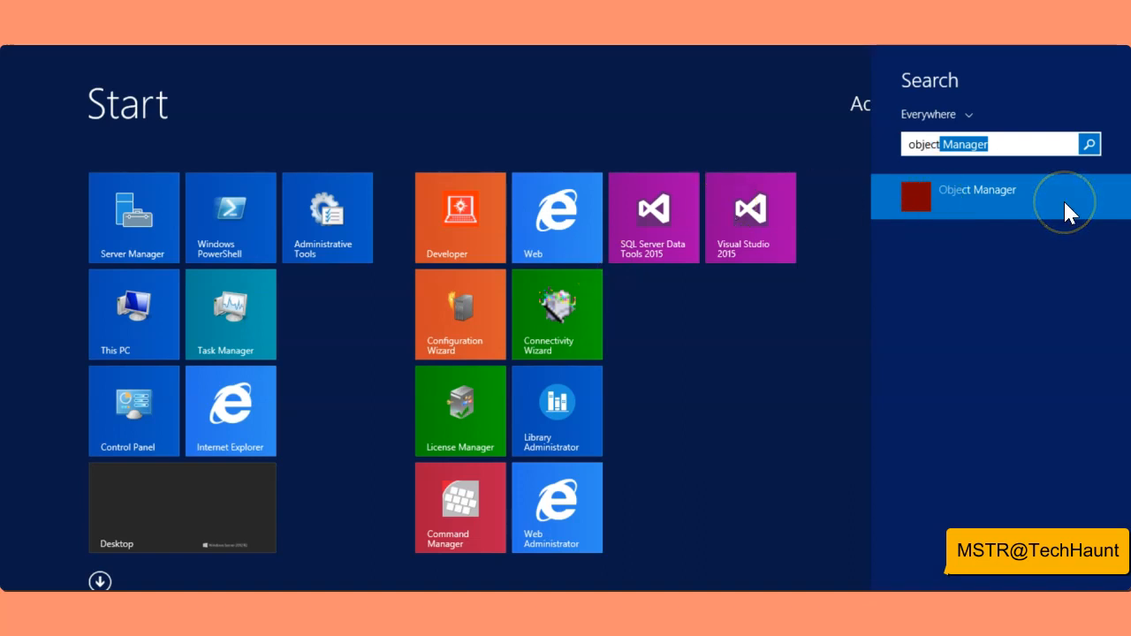
{"action": "right_click", "coordinate": [947, 190]}
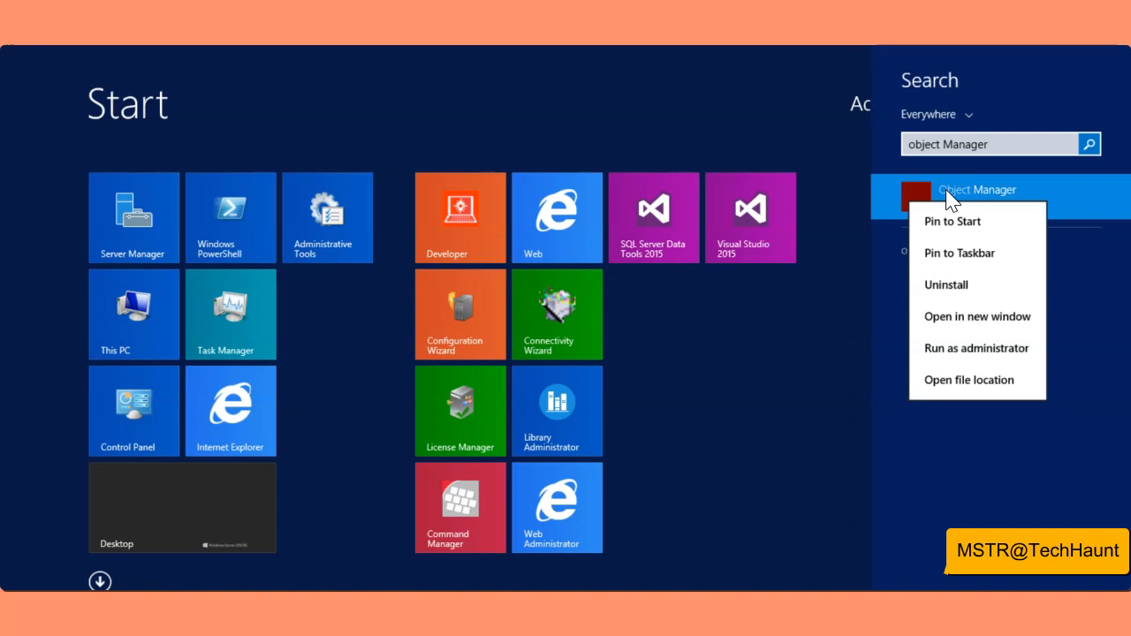
{"action": "left_click", "coordinate": [976, 352]}
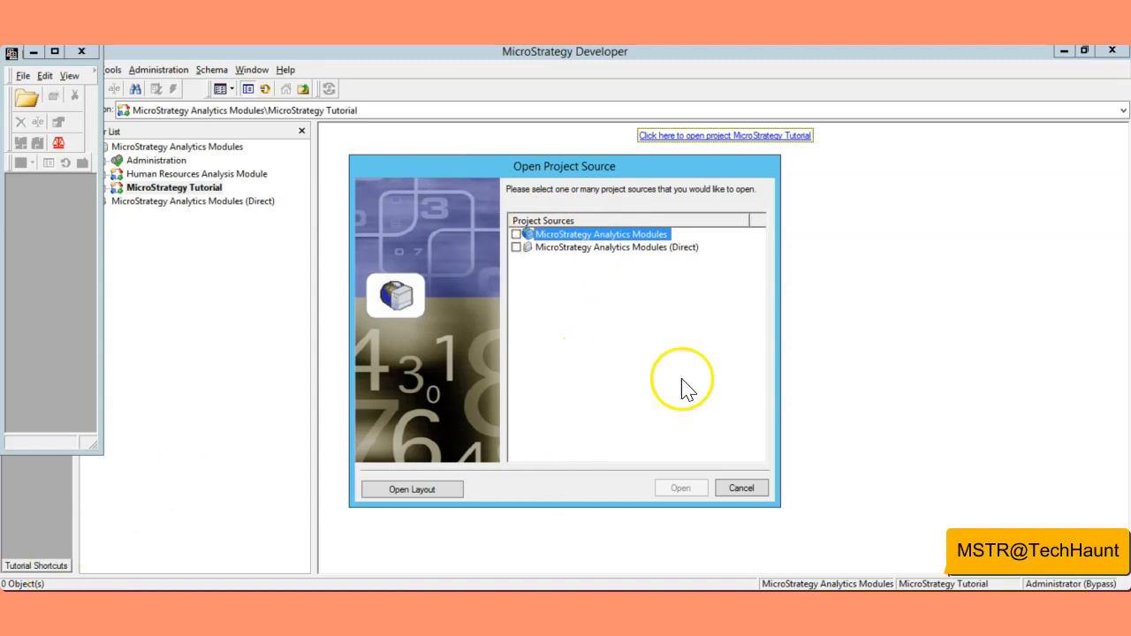
{"action": "left_click", "coordinate": [751, 491]}
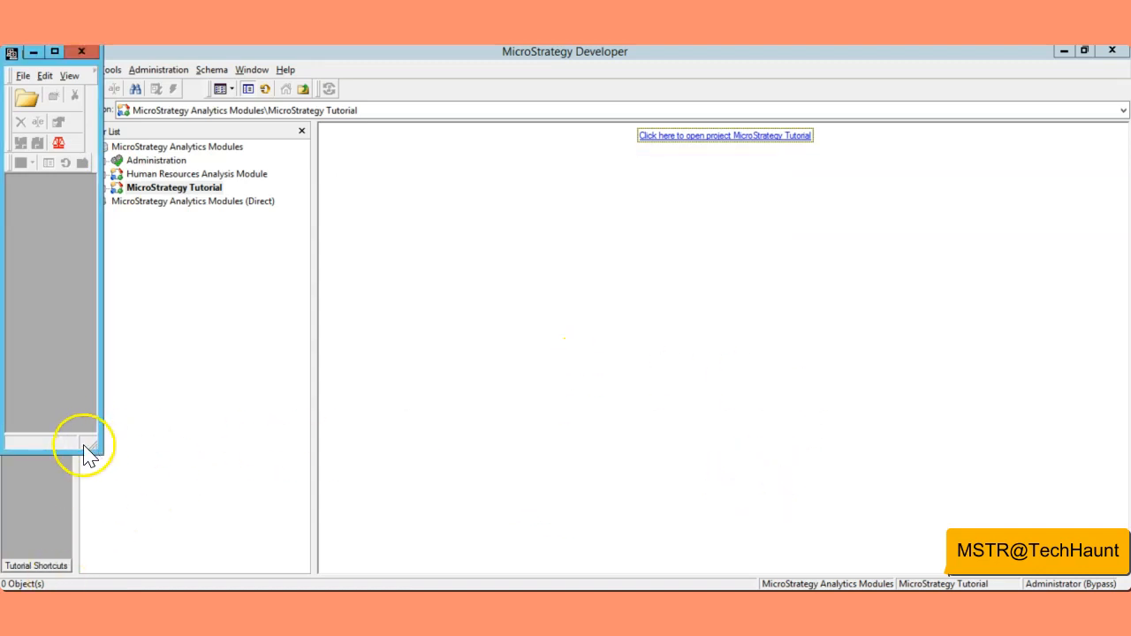
Enlarge the Object Manager window and move it clear of the Developer folder list.
{"action": "left_click_drag", "start_coordinate": [93, 446], "coordinate": [704, 514]}
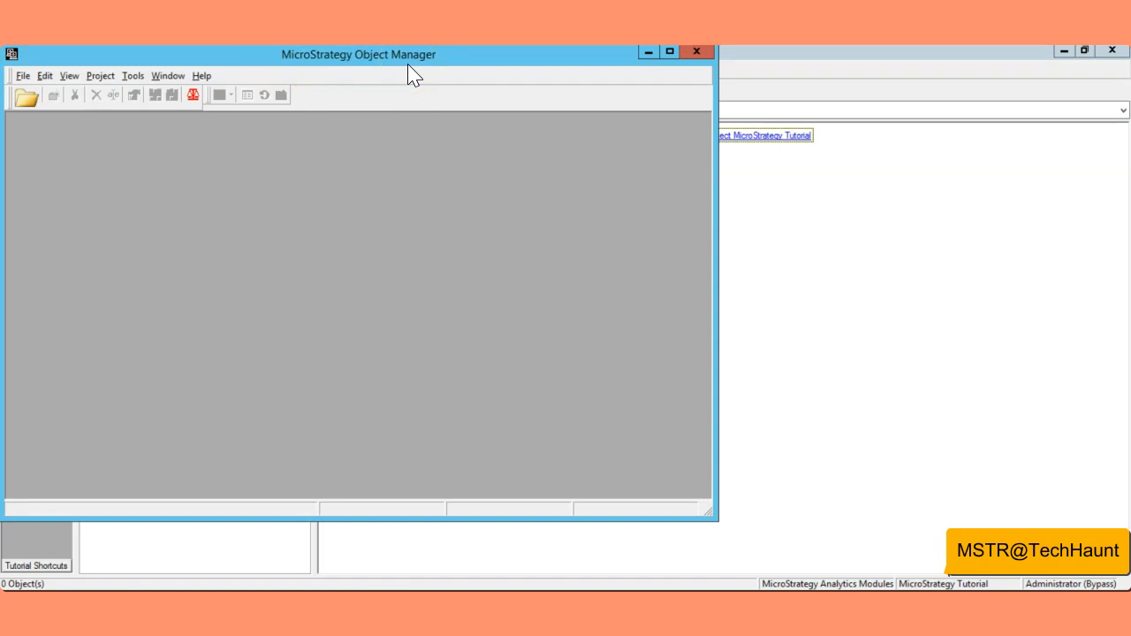
{"action": "left_click", "coordinate": [105, 77]}
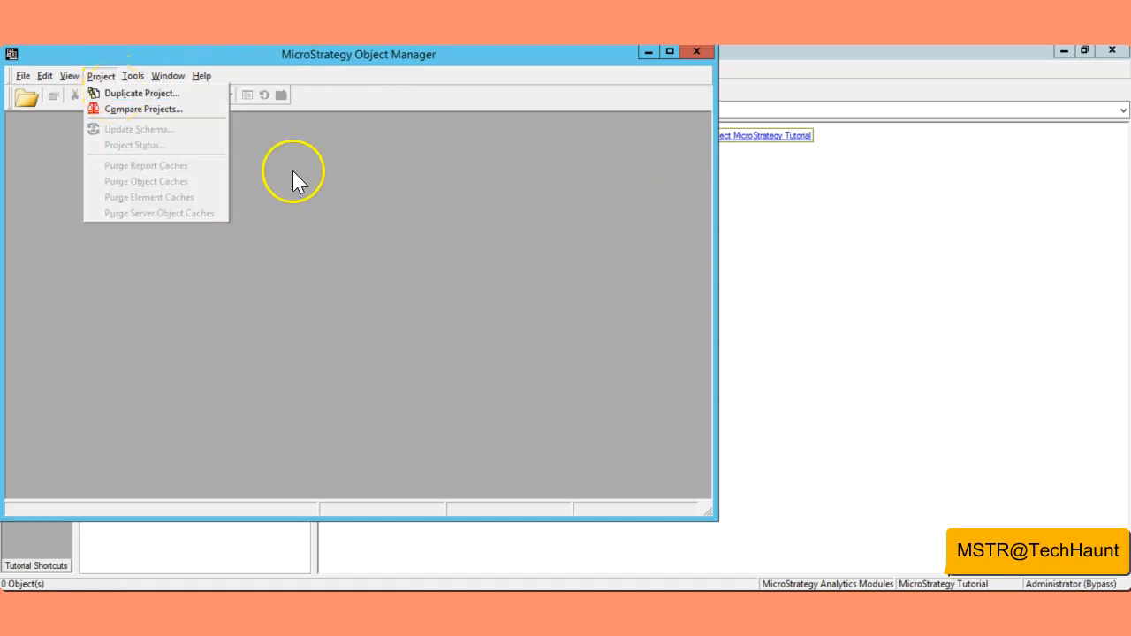
{"action": "left_click", "coordinate": [308, 106]}
{"action": "left_click_drag", "start_coordinate": [35, 53], "coordinate": [286, 135]}
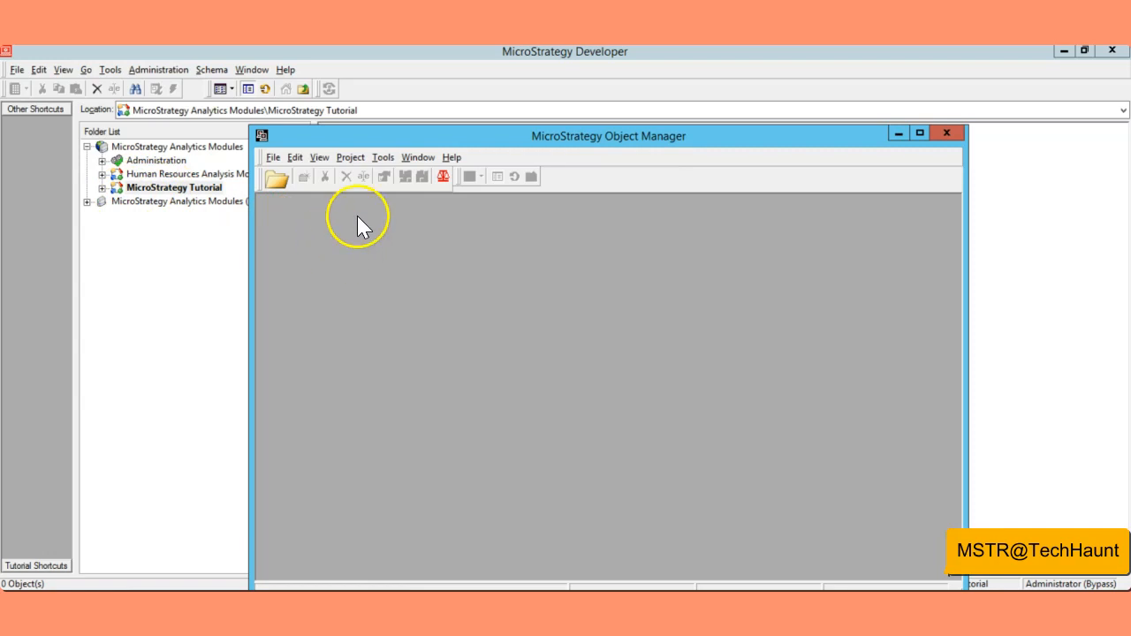
{"action": "left_click_drag", "start_coordinate": [328, 134], "coordinate": [322, 89]}
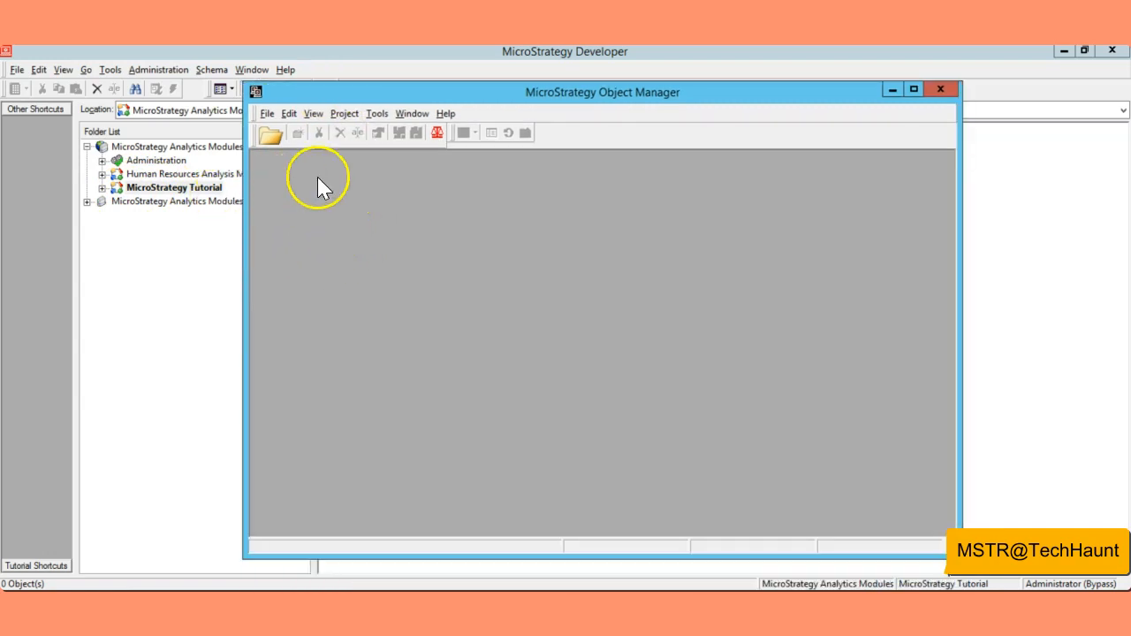
Start the Project Duplication wizard without loading a duplication XML and proceed to the source project location.
{"action": "left_click", "coordinate": [345, 114]}
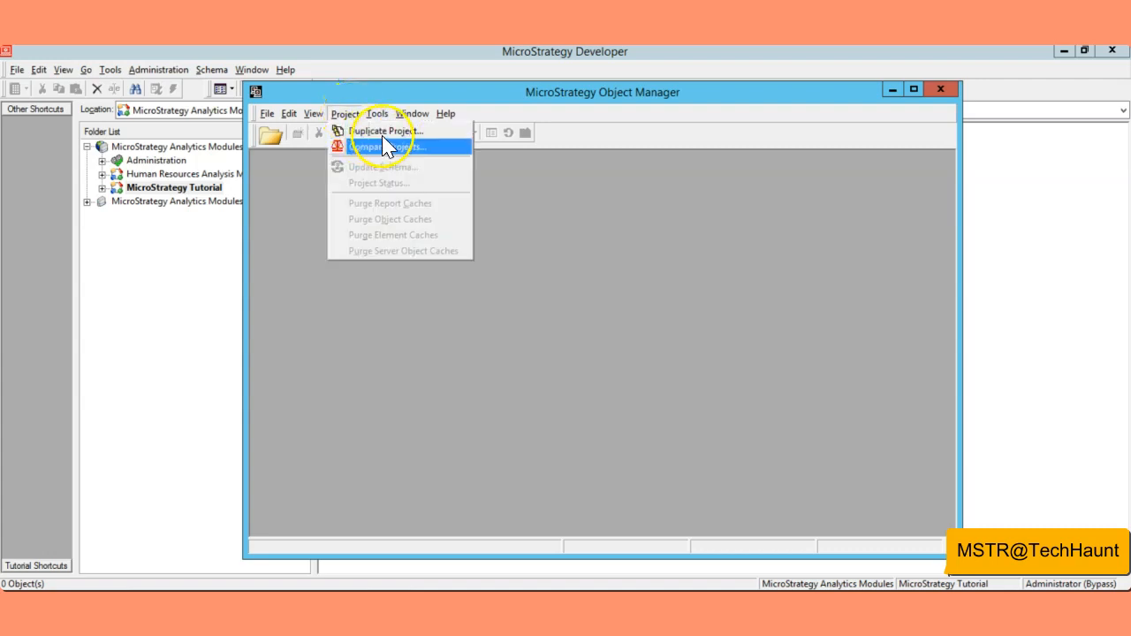
{"action": "left_click", "coordinate": [384, 134]}
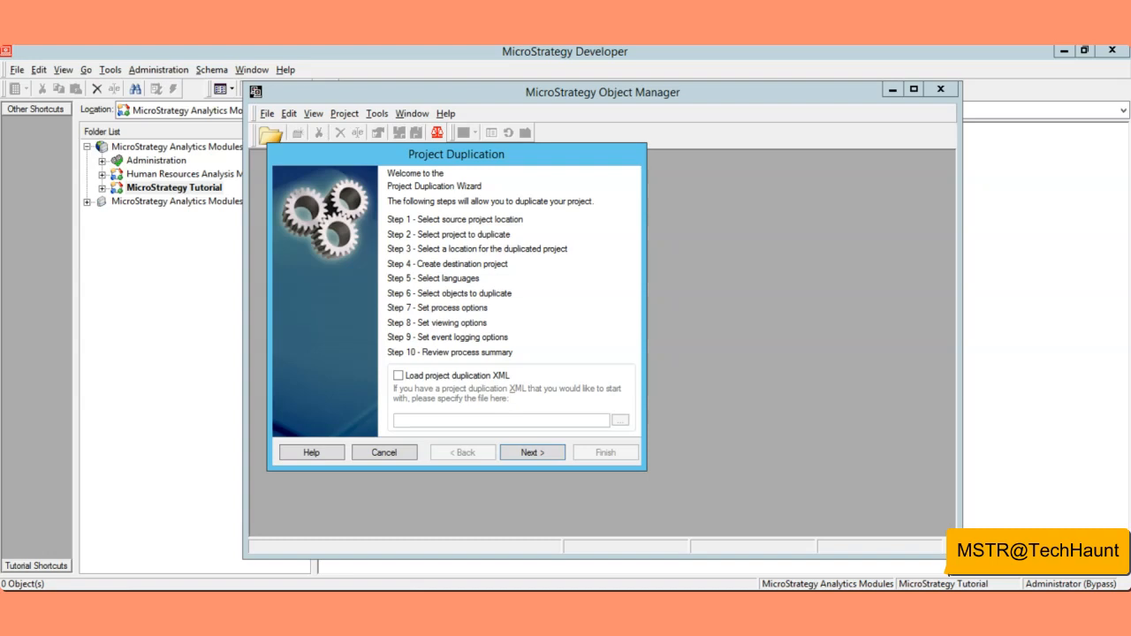
{"action": "left_click", "coordinate": [541, 455]}
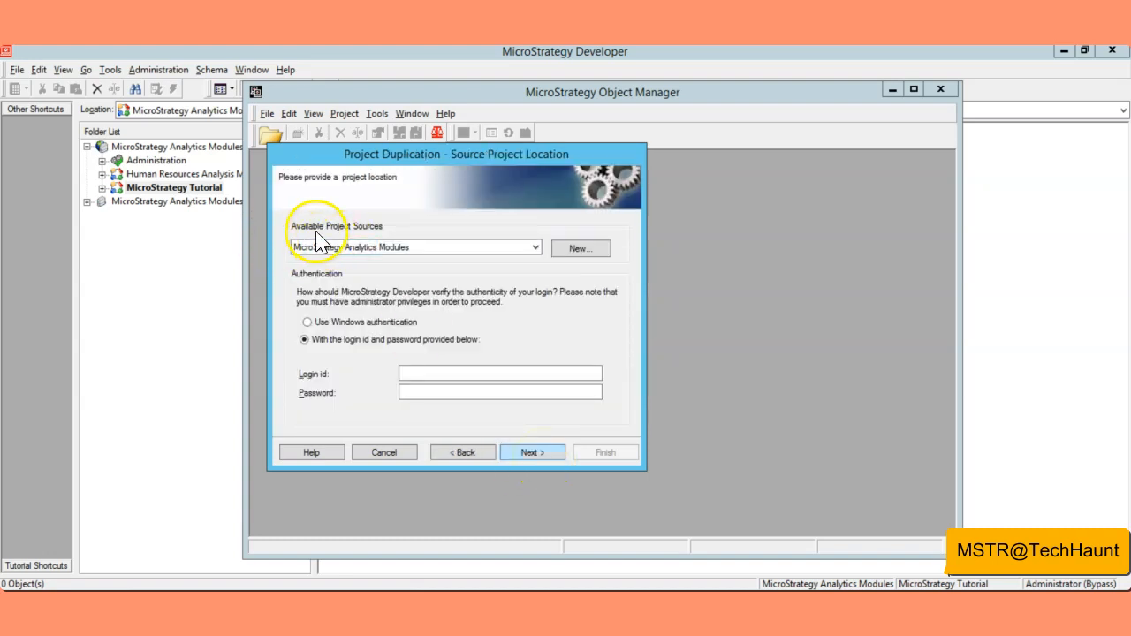
Sign in to the MicroStrategy Analytics Modules source as administrator and choose MicroStrategy Tutorial as the project to duplicate.
{"action": "left_click", "coordinate": [525, 254]}
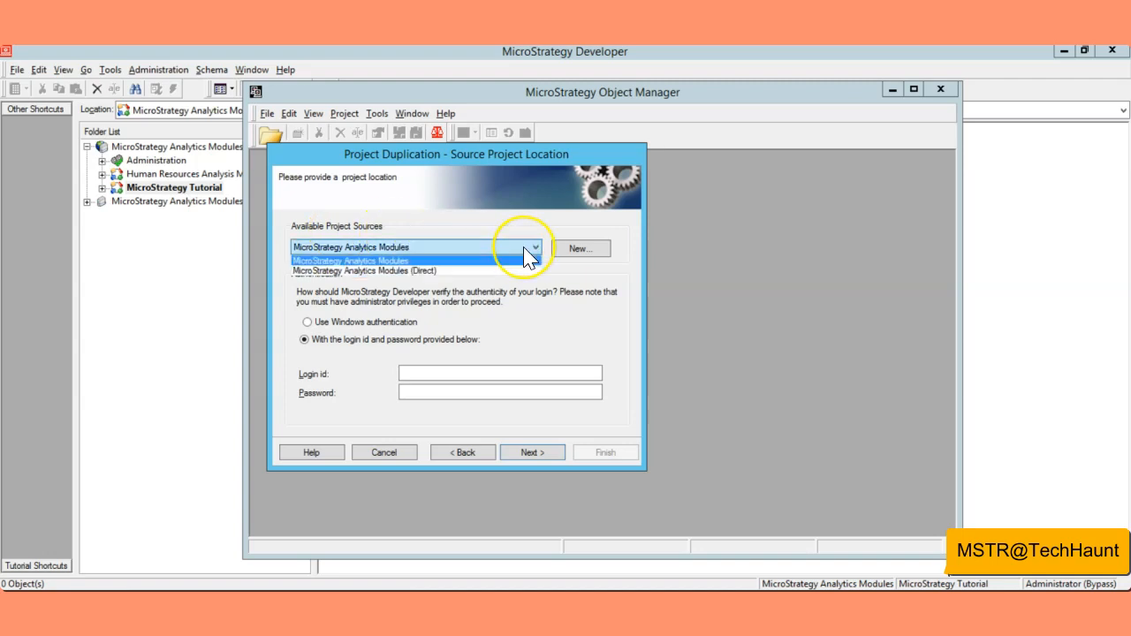
{"action": "left_click", "coordinate": [525, 249]}
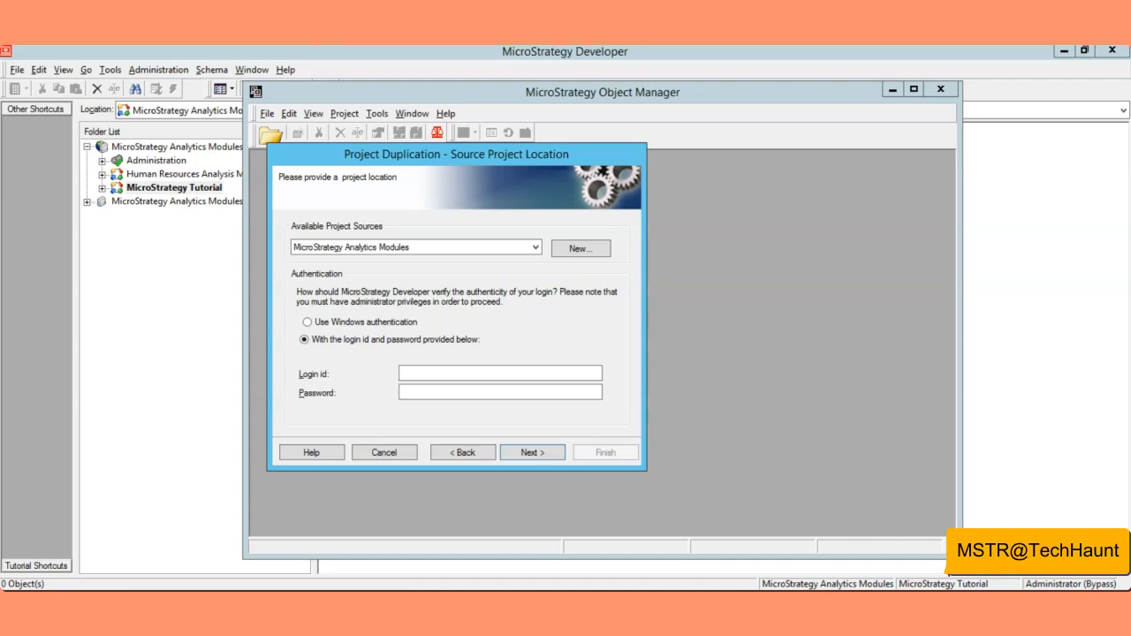
{"action": "left_click", "coordinate": [444, 375]}
{"action": "type", "text": "administrator"}
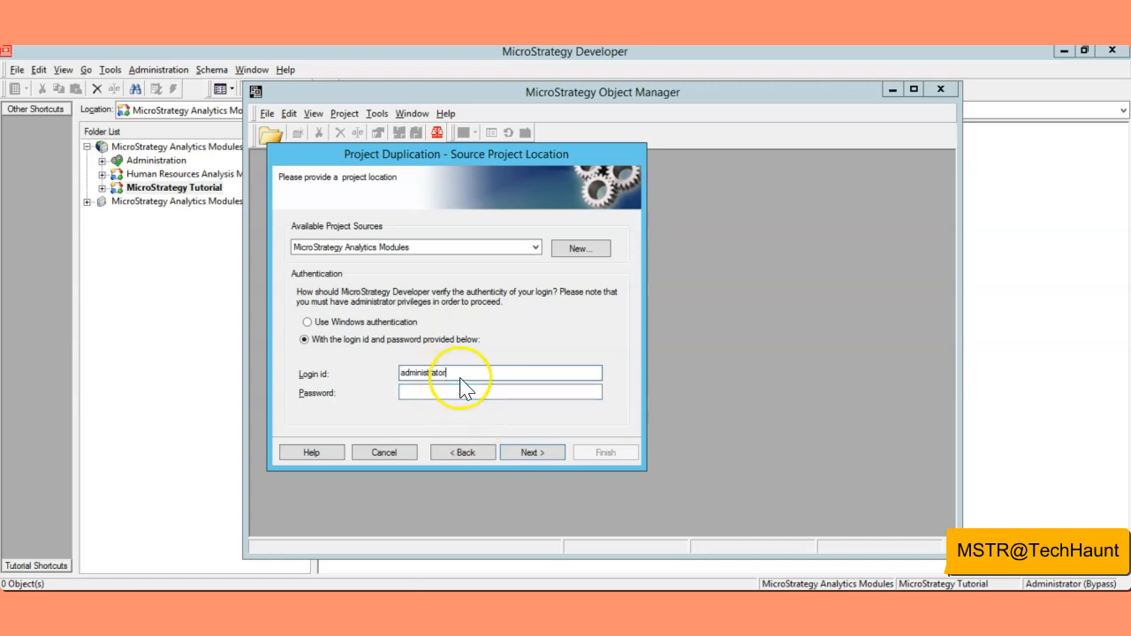
{"action": "left_click", "coordinate": [533, 452]}
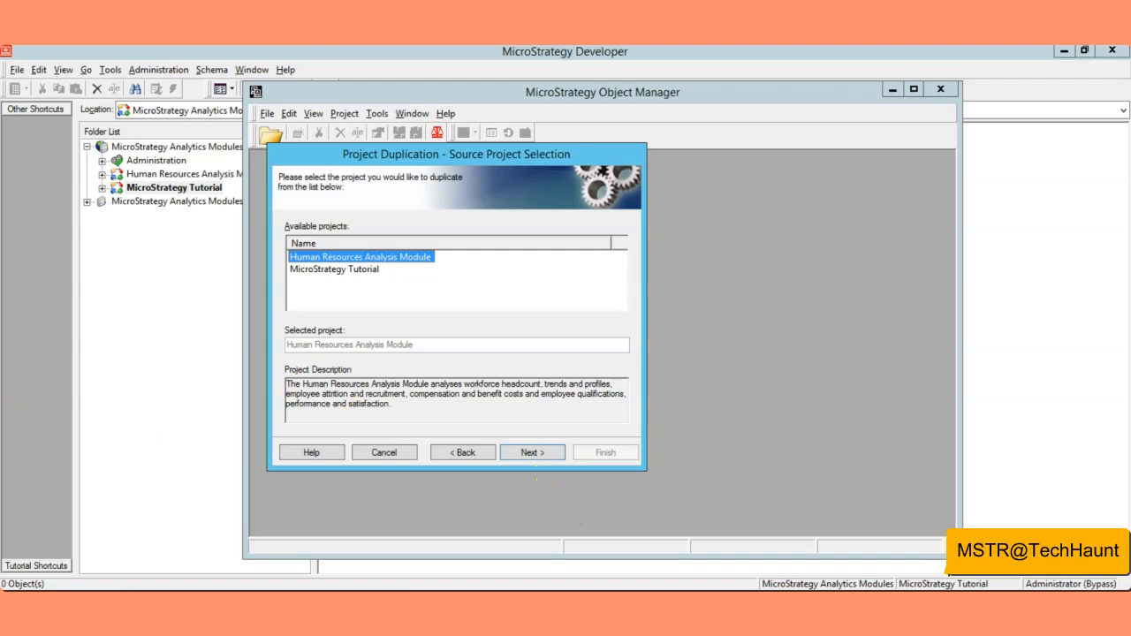
{"action": "left_click", "coordinate": [342, 271]}
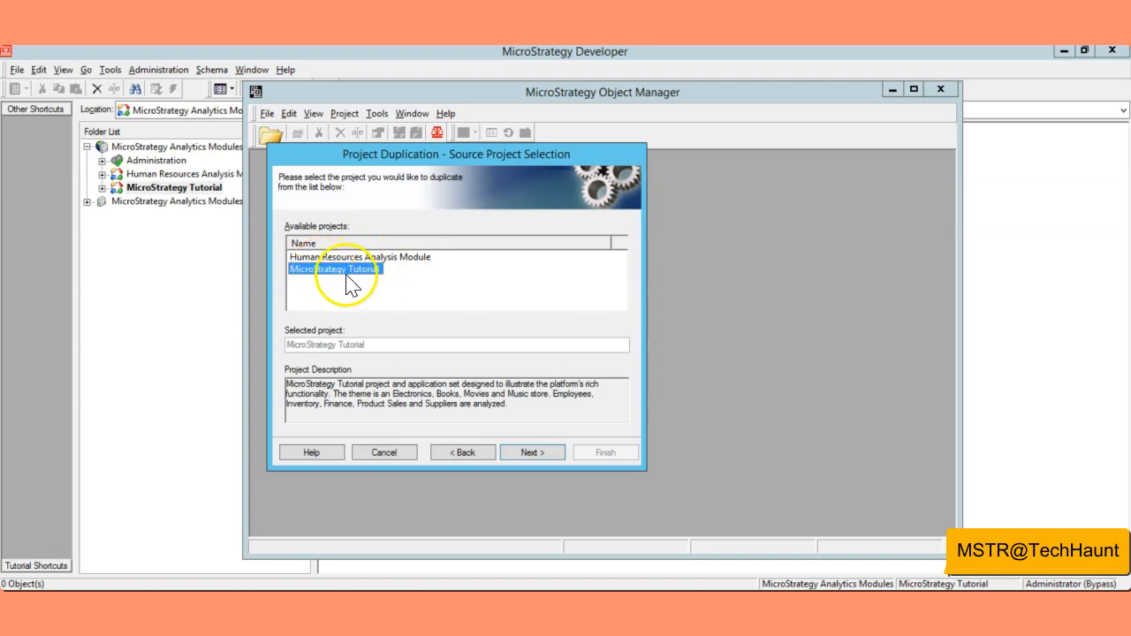
{"action": "left_click", "coordinate": [538, 454]}
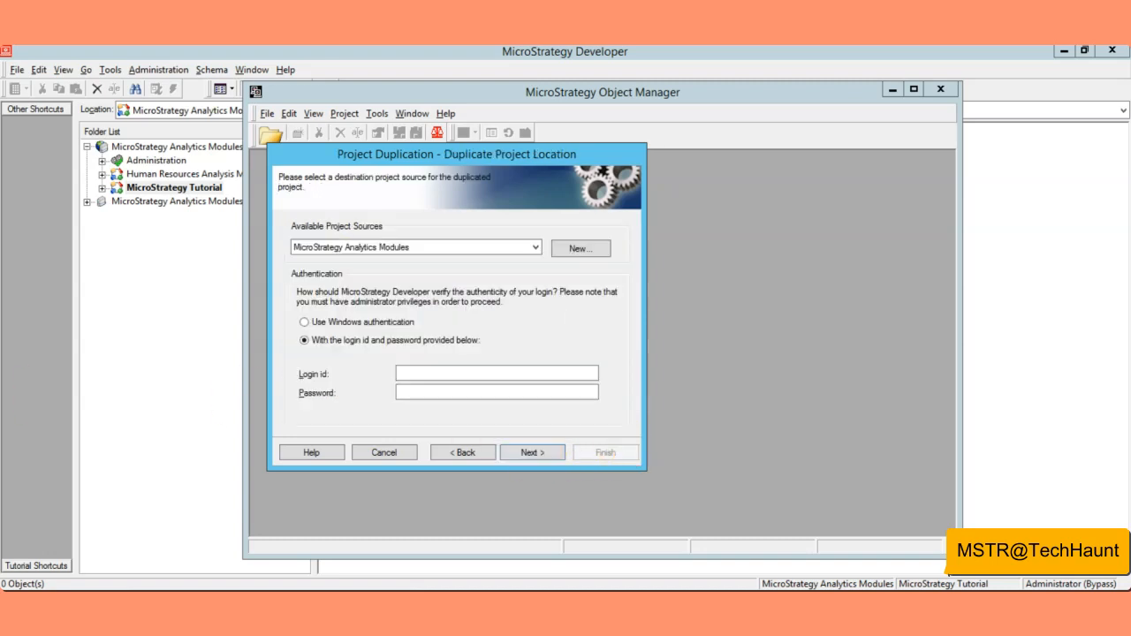
Keep MicroStrategy Analytics Modules as the destination project source and sign in with the login id administrator.
{"action": "left_click", "coordinate": [536, 254]}
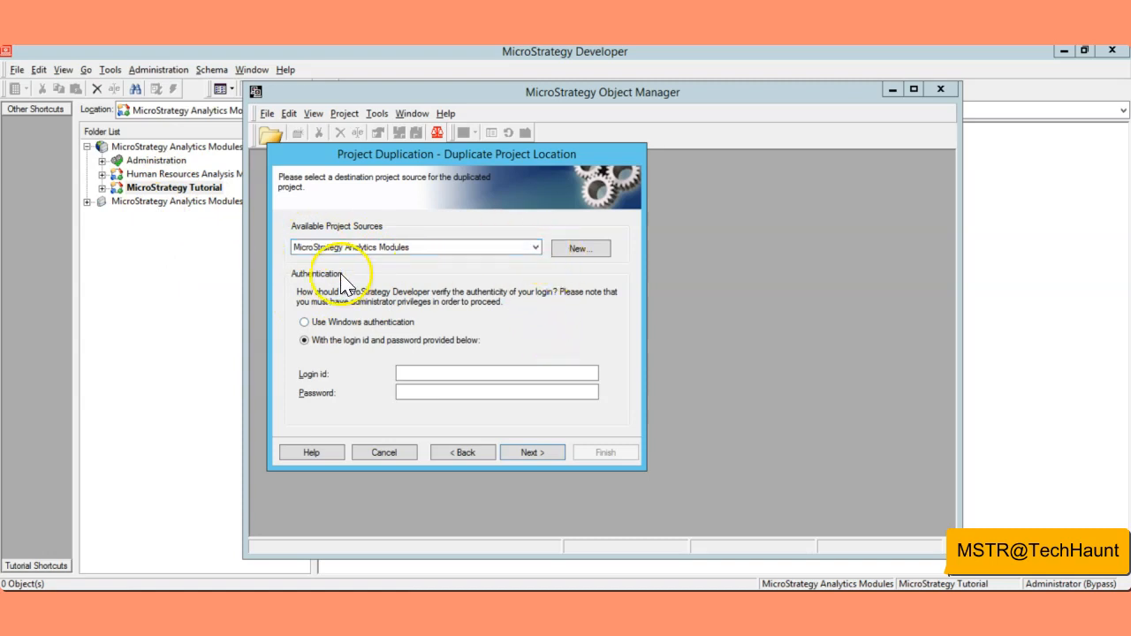
{"action": "left_click", "coordinate": [536, 251]}
{"action": "left_click", "coordinate": [537, 255]}
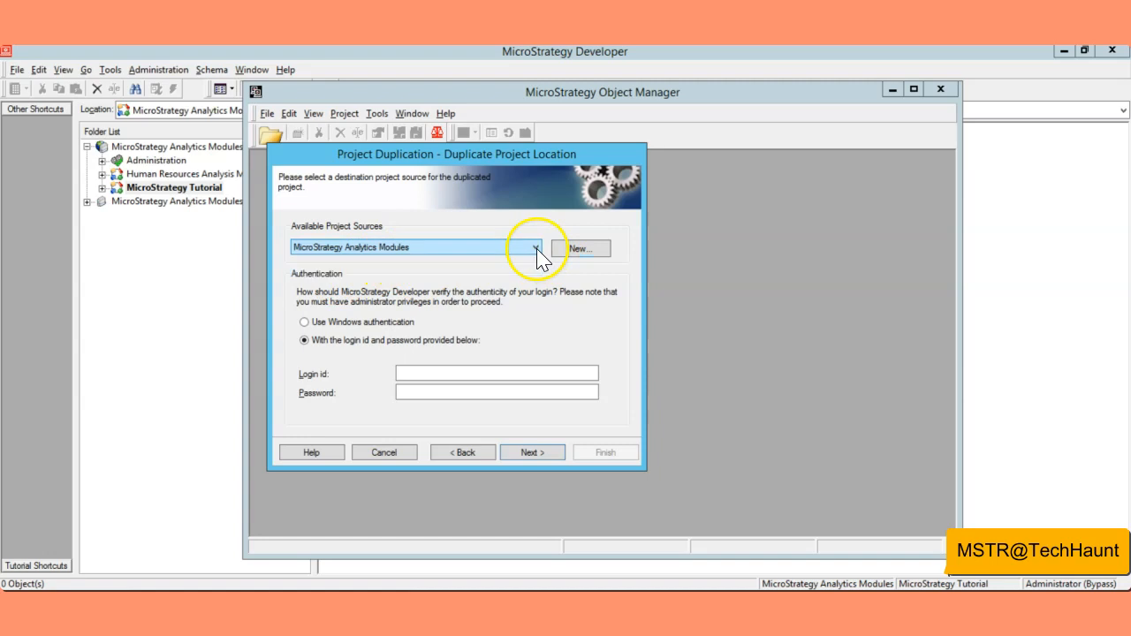
{"action": "left_click", "coordinate": [427, 375]}
{"action": "type", "text": "administrator"}
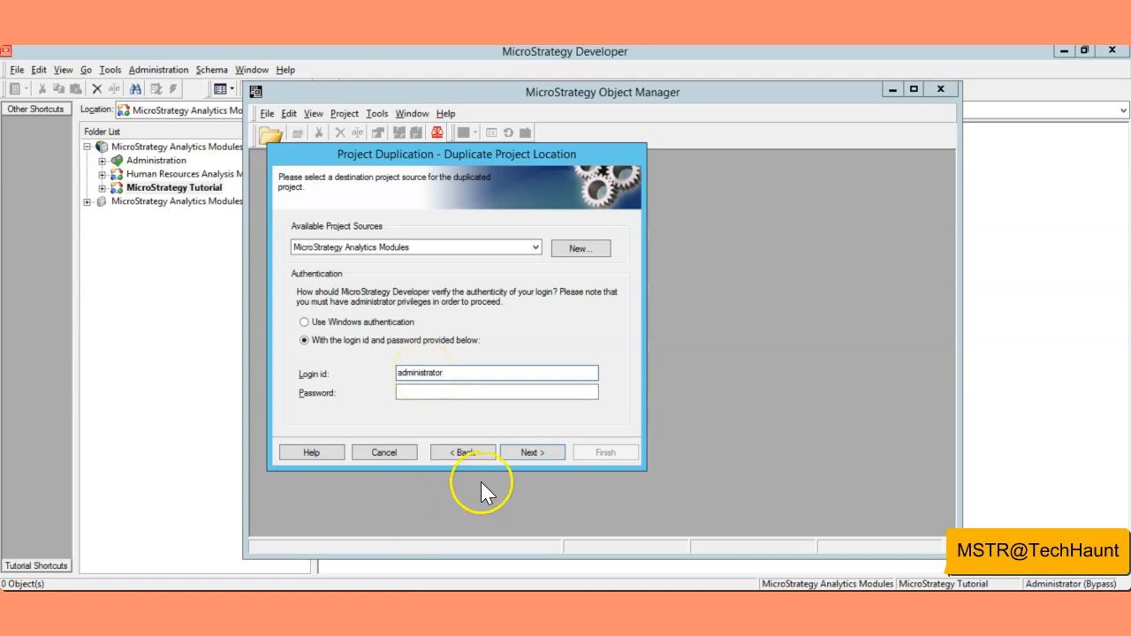
{"action": "left_click", "coordinate": [532, 452]}
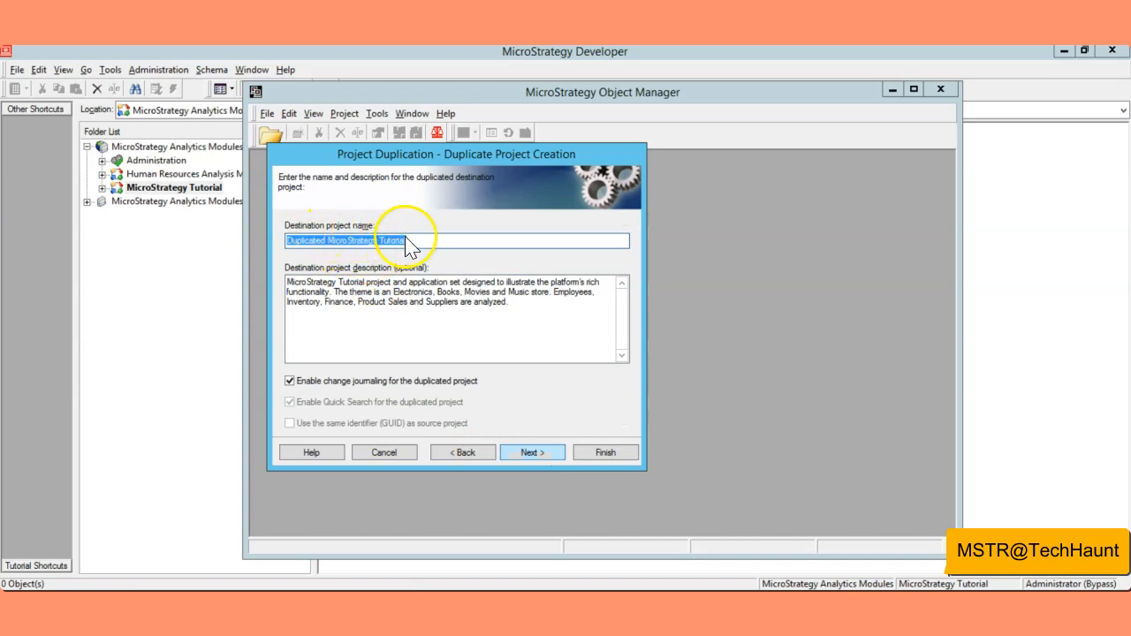
Name the destination project MicroStrategy Tutorial-Testing and duplicate all languages.
{"action": "left_click_drag", "start_coordinate": [328, 243], "coordinate": [246, 248]}
{"action": "key", "text": "Delete"}
{"action": "type", "text": "-Testing"}
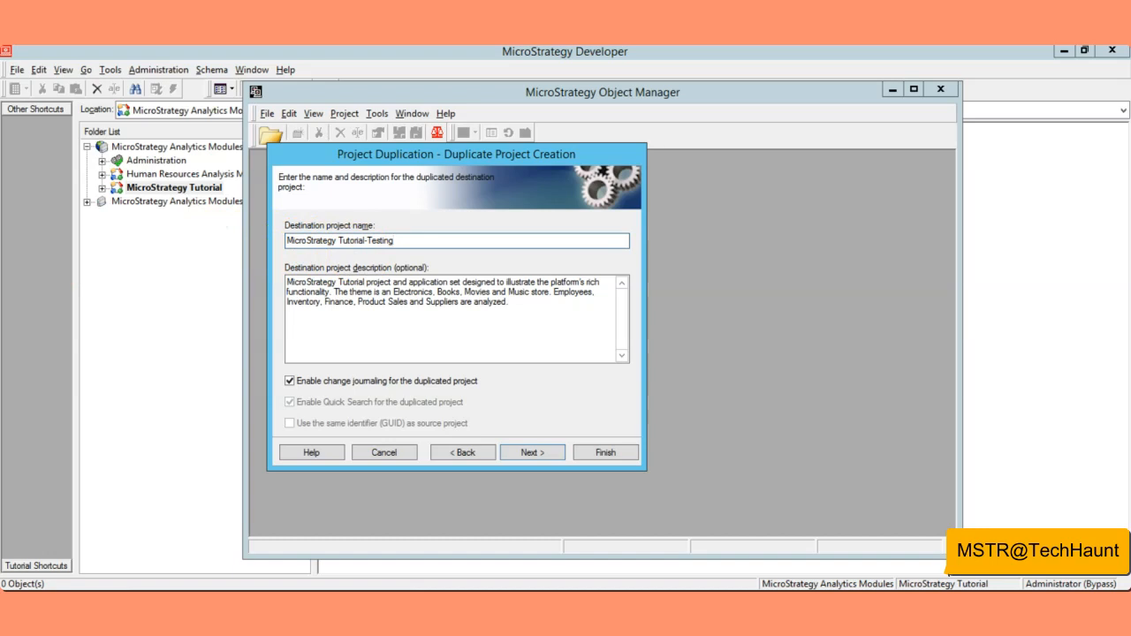
{"action": "left_click", "coordinate": [553, 452]}
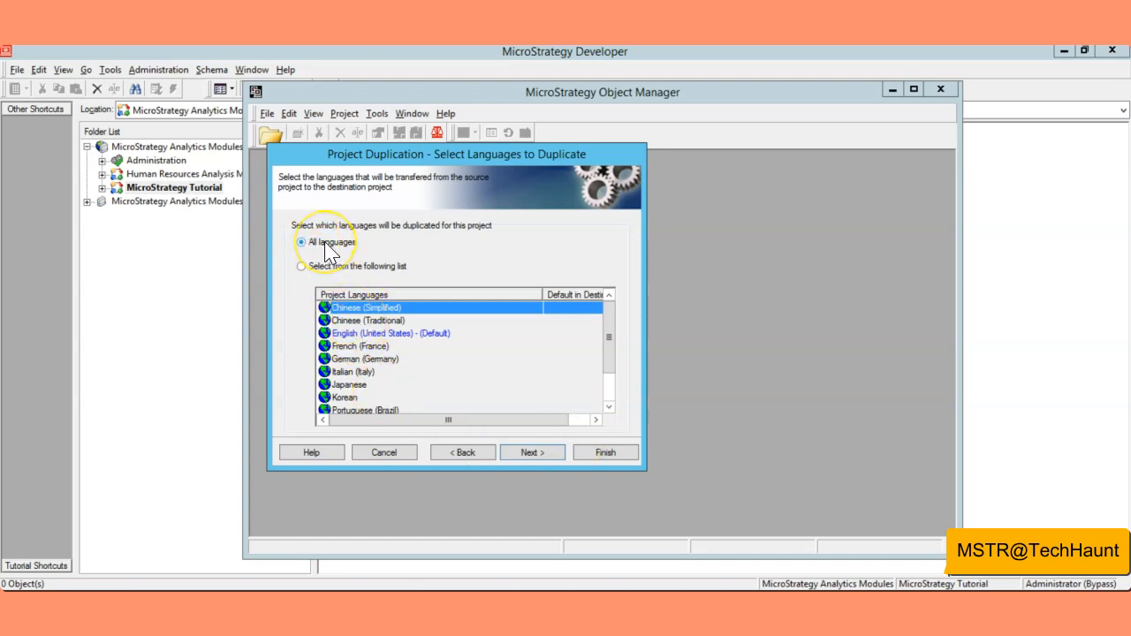
{"action": "left_click", "coordinate": [557, 459]}
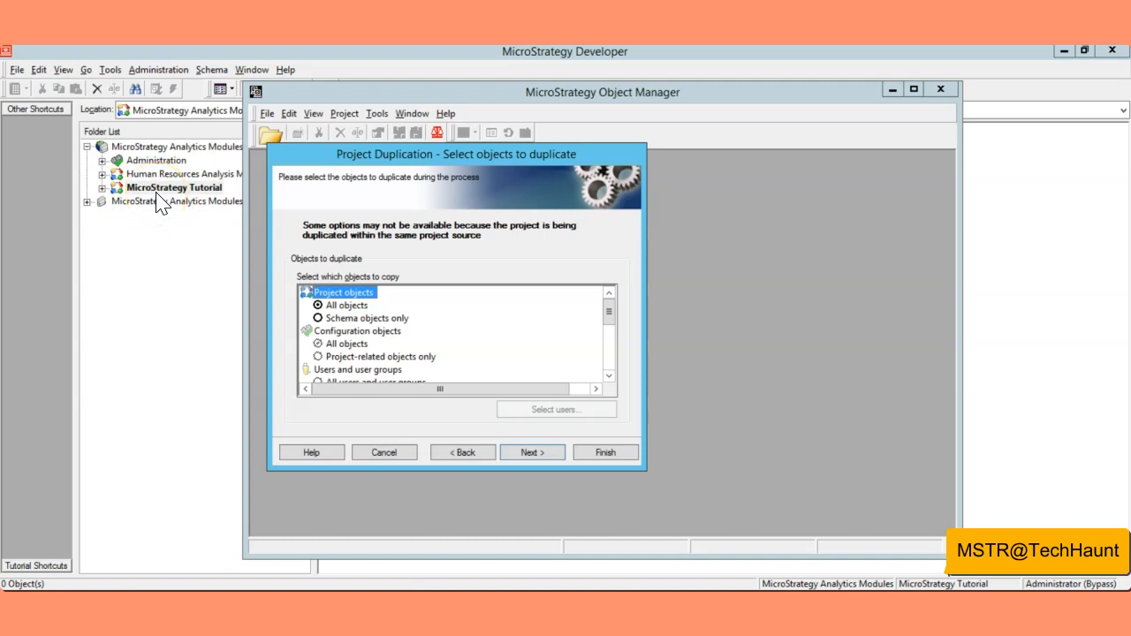
Choose to duplicate all project objects and skip empty profile folders, and continue to the process options.
{"action": "left_click", "coordinate": [320, 320]}
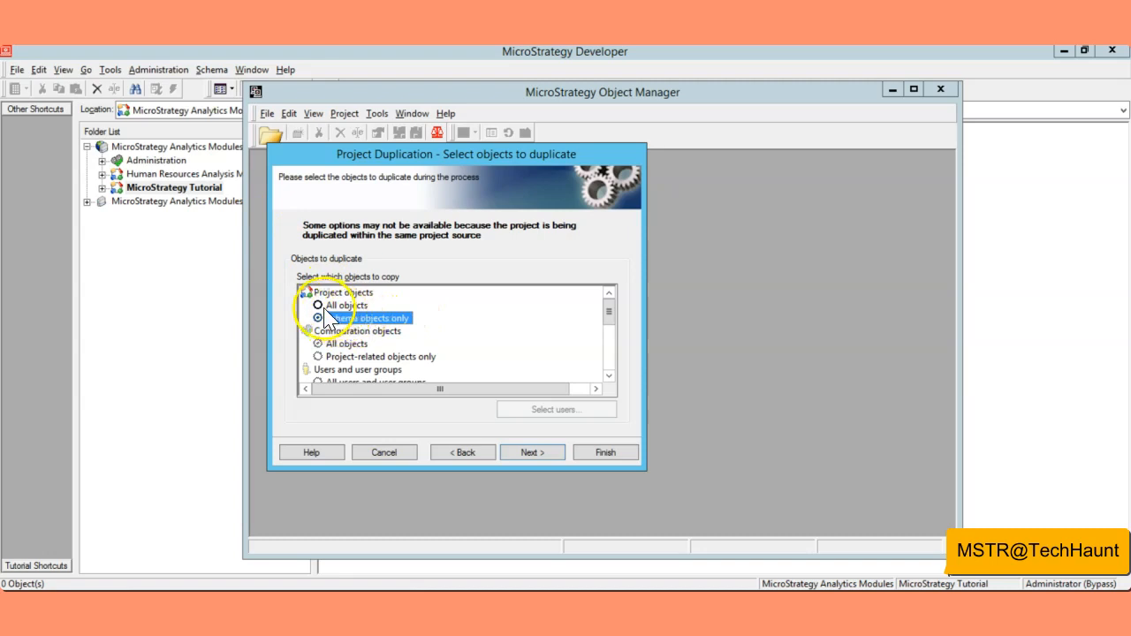
{"action": "left_click", "coordinate": [318, 306]}
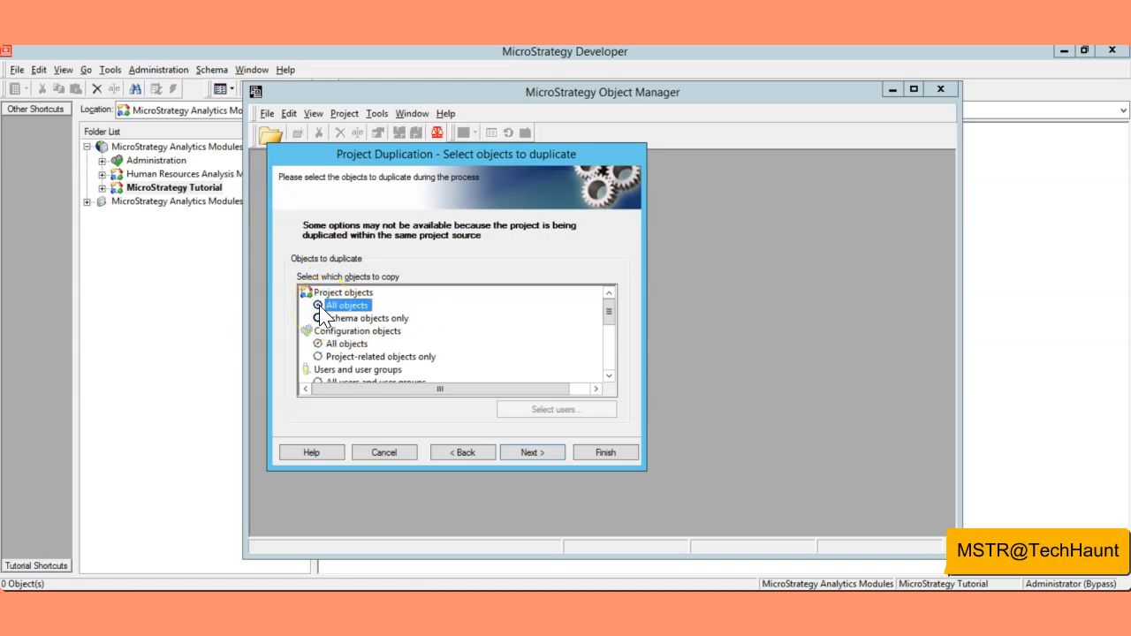
{"action": "scroll", "coordinate": [610, 326], "scroll_direction": "down", "scroll_amount": 1}
{"action": "left_click_drag", "start_coordinate": [608, 327], "coordinate": [607, 330]}
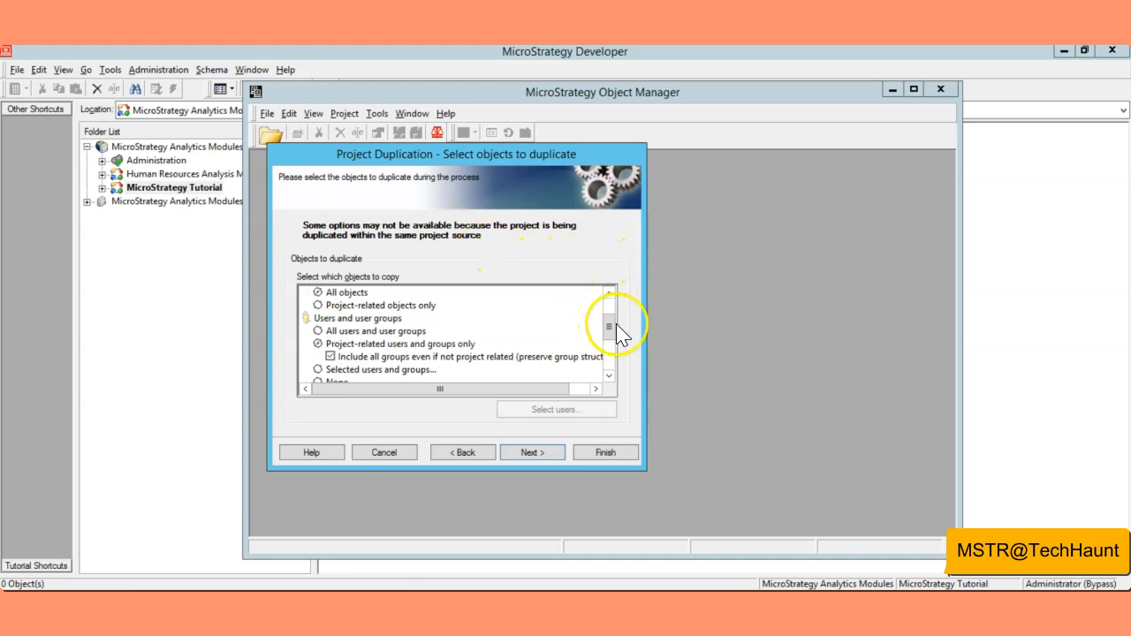
{"action": "left_click_drag", "start_coordinate": [610, 327], "coordinate": [610, 343]}
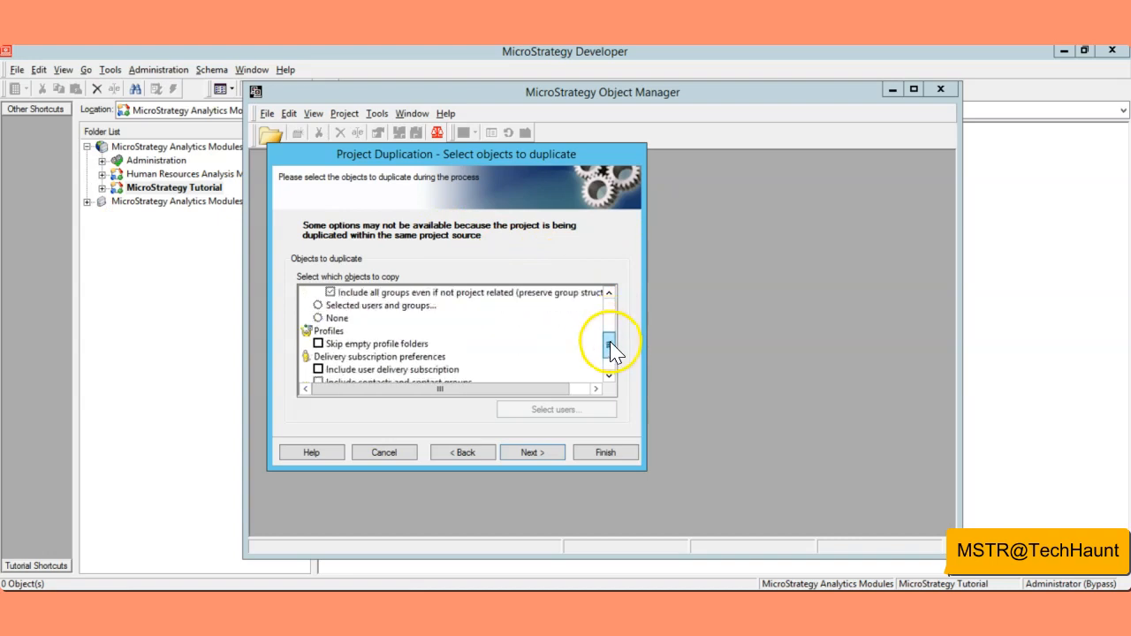
{"action": "left_click", "coordinate": [319, 344]}
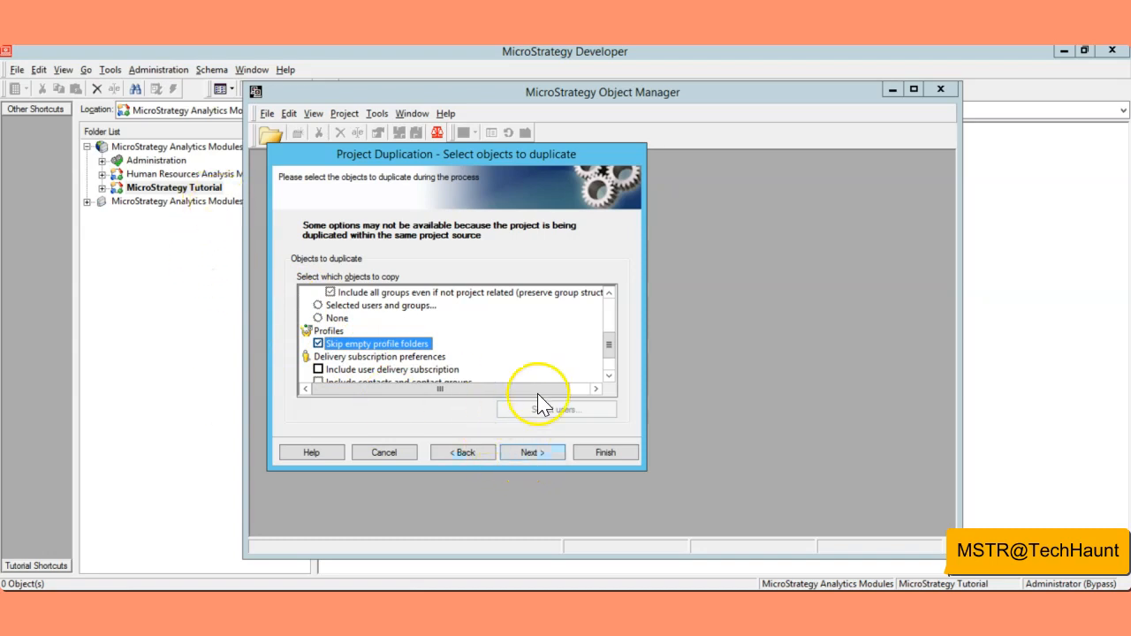
{"action": "left_click_drag", "start_coordinate": [609, 354], "coordinate": [607, 316]}
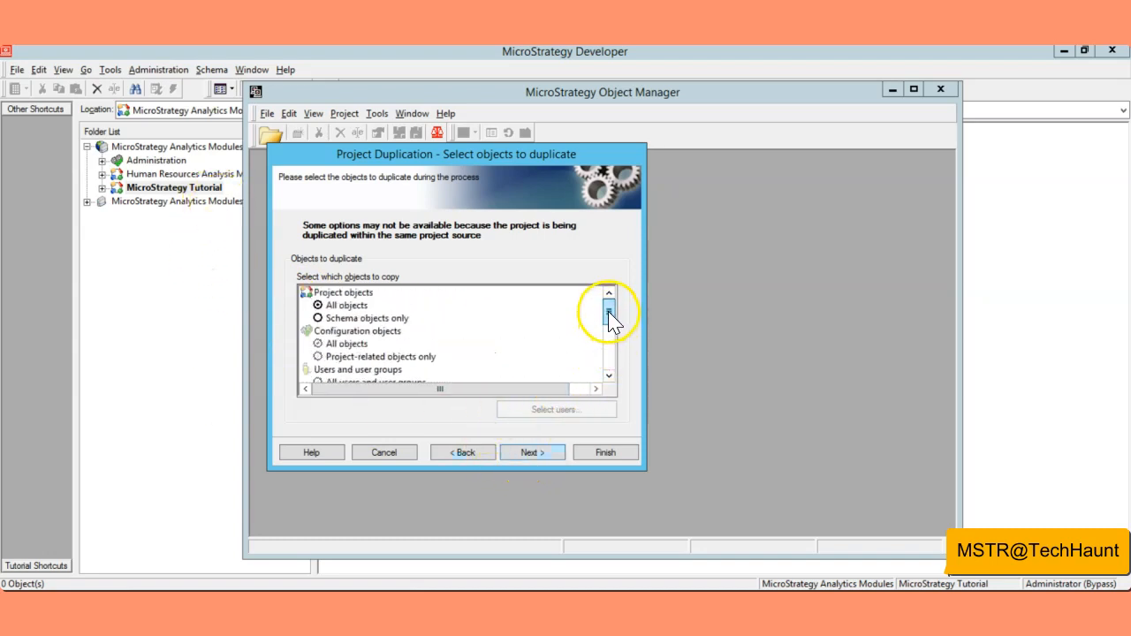
{"action": "left_click", "coordinate": [555, 460]}
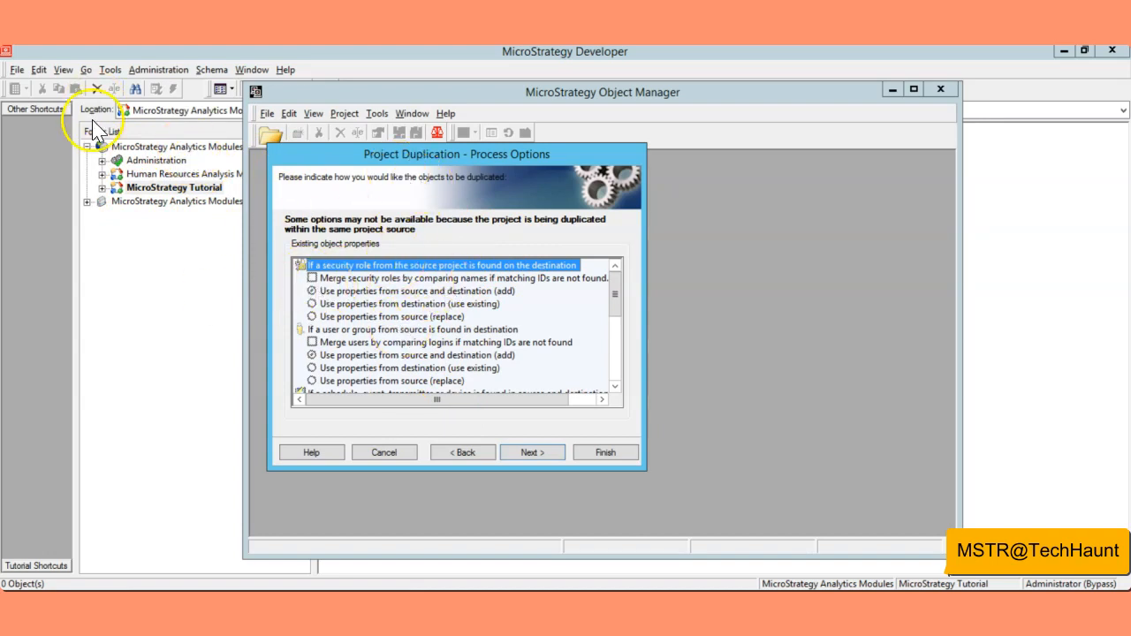
Keep the default existing-object process options and turn off concurrent viewing of the event log.
{"action": "mouse_move", "coordinate": [614, 292]}
{"action": "left_mouse_down"}
{"action": "mouse_move", "coordinate": [616, 328]}
{"action": "mouse_move", "coordinate": [613, 276]}
{"action": "left_mouse_up"}
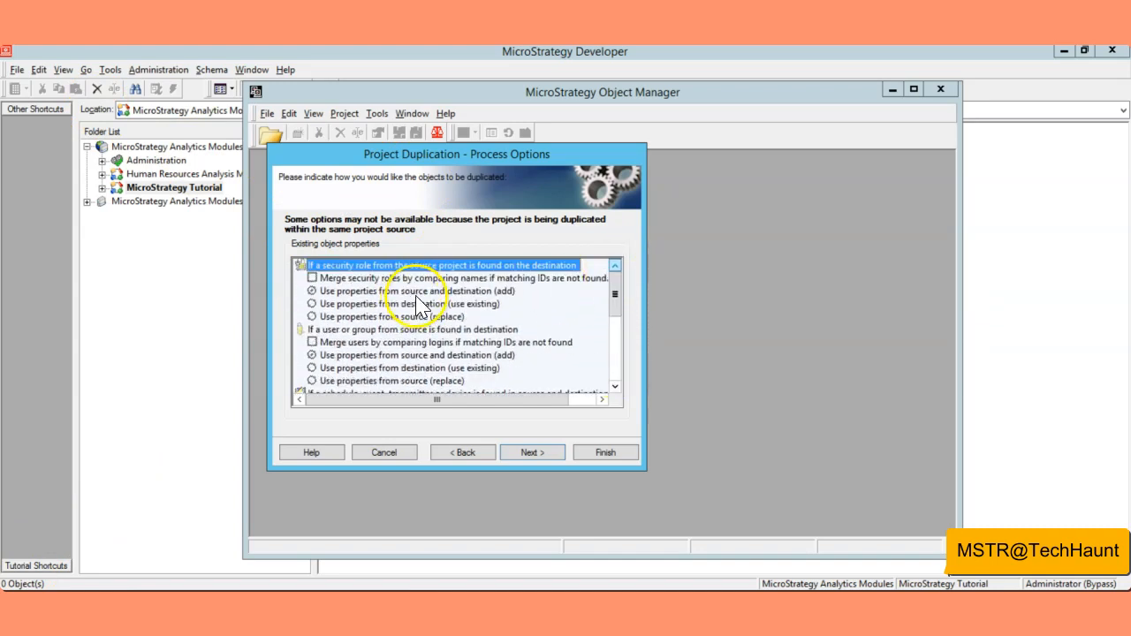
{"action": "left_click", "coordinate": [533, 453]}
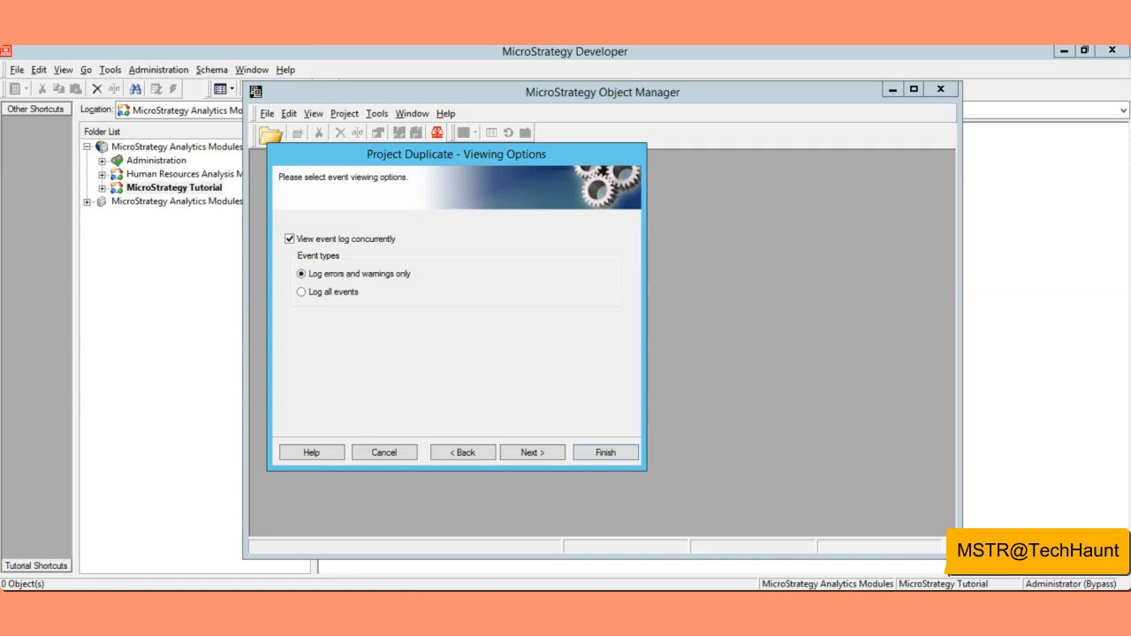
{"action": "left_click", "coordinate": [290, 239]}
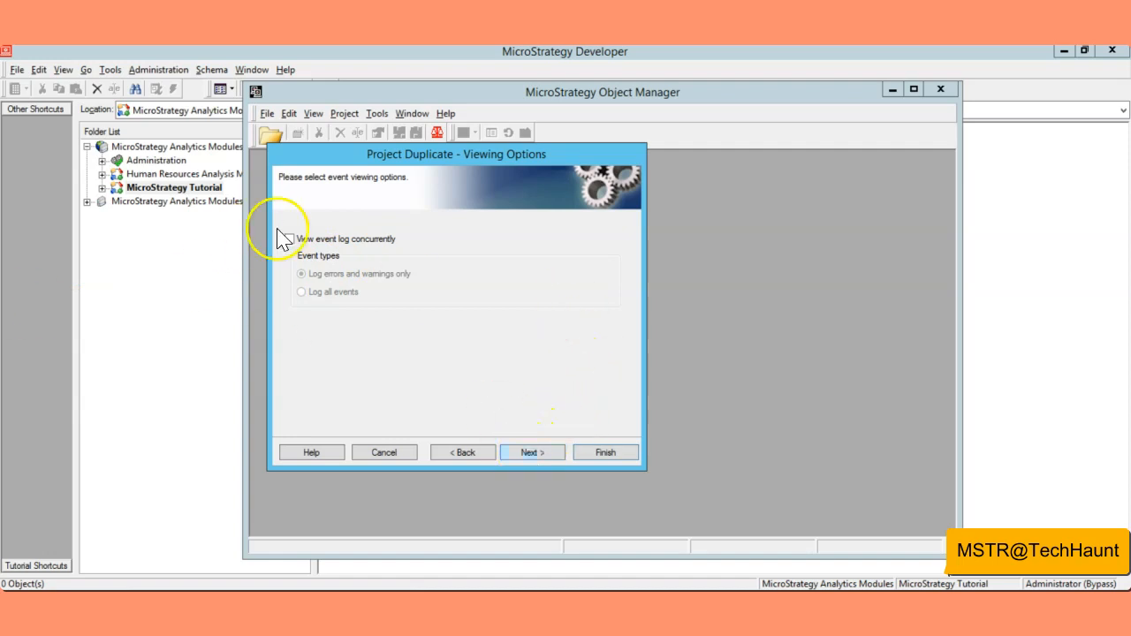
{"action": "left_click", "coordinate": [531, 453]}
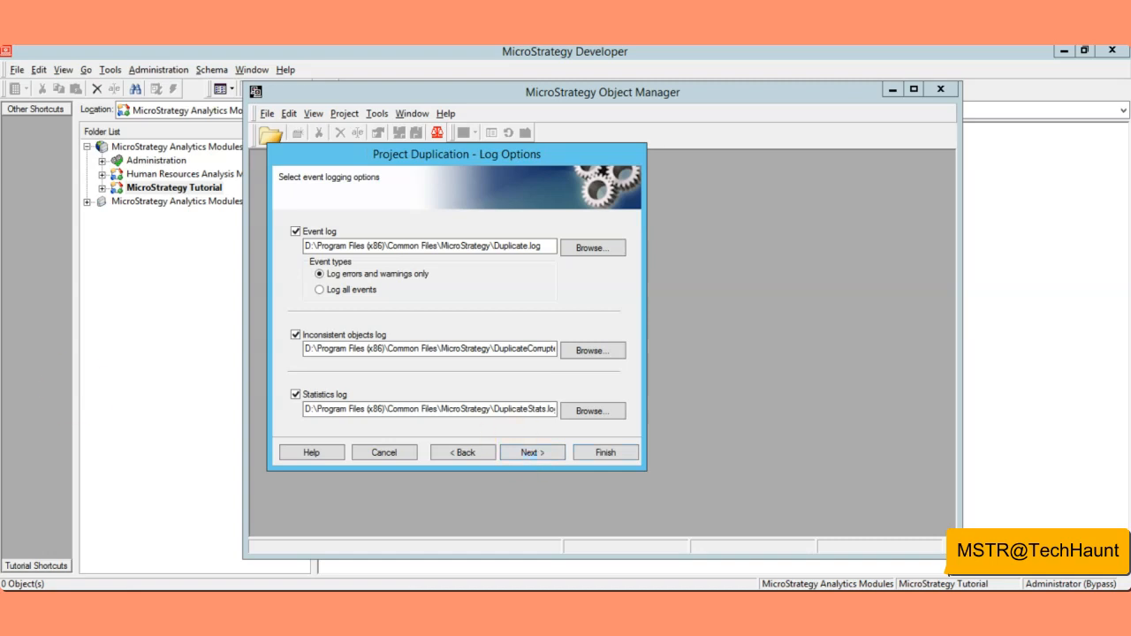
Disable the event, inconsistent objects and statistics logs, and proceed to the duplication summary.
{"action": "left_click", "coordinate": [295, 232]}
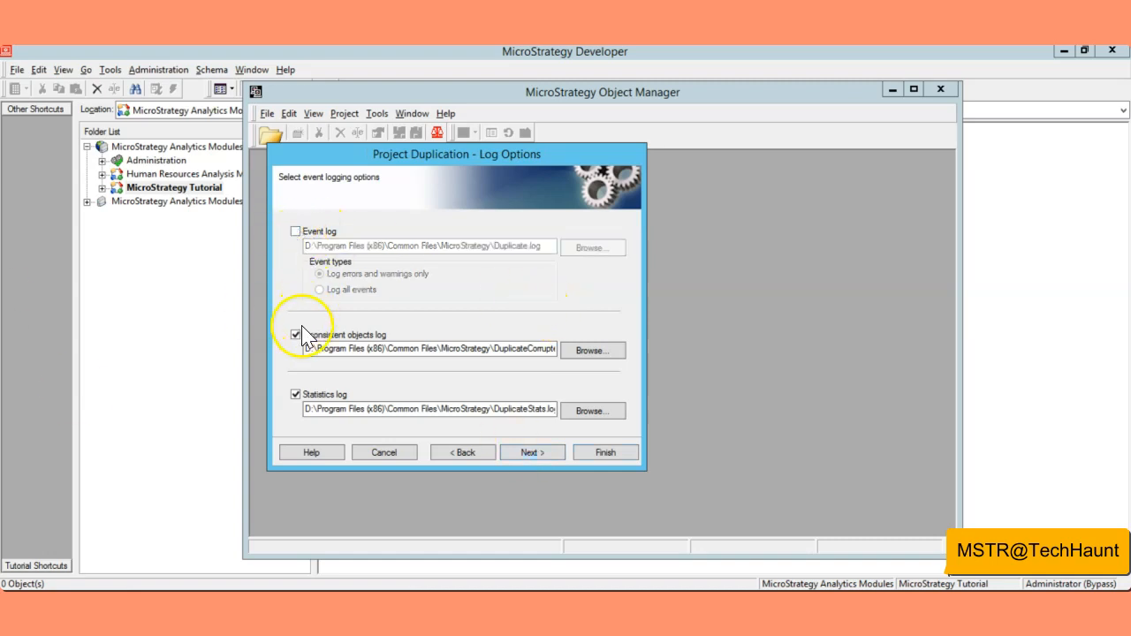
{"action": "left_click", "coordinate": [295, 335]}
{"action": "left_click", "coordinate": [295, 394]}
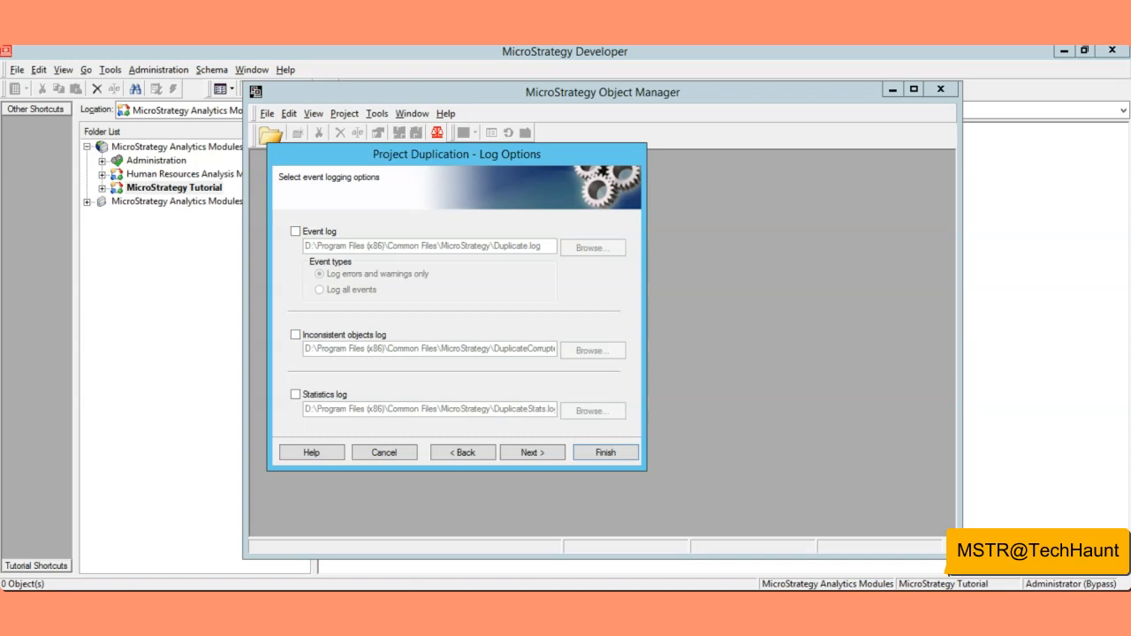
{"action": "left_click", "coordinate": [547, 457]}
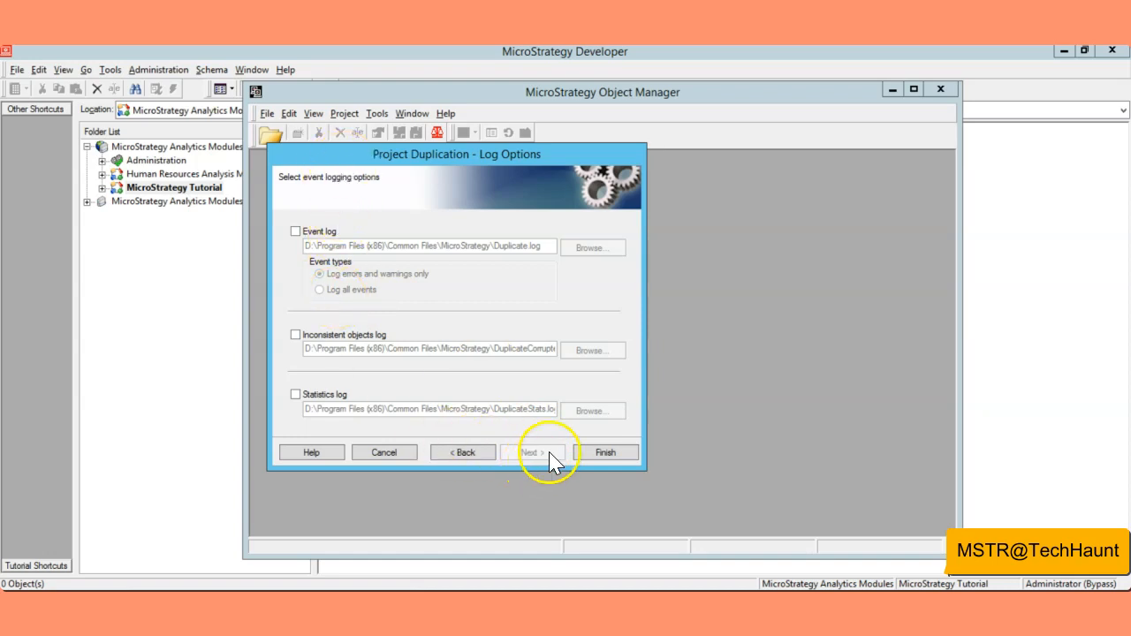
{"action": "left_click", "coordinate": [605, 452]}
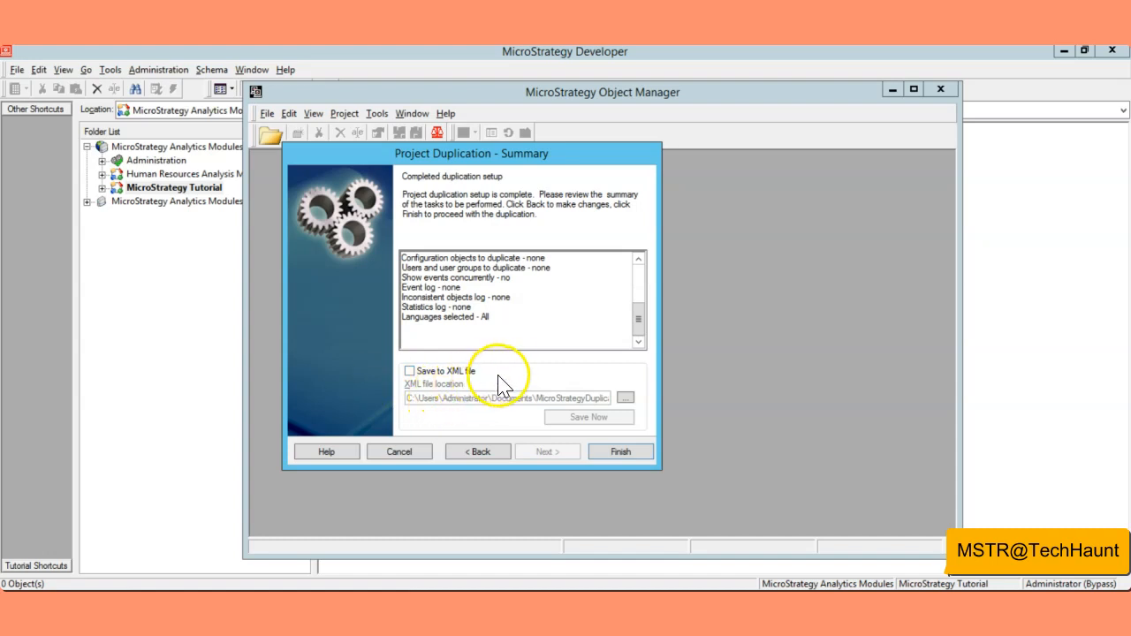
Review the duplication summary, checking the source and destination connection details, log settings and selected objects.
{"action": "left_click_drag", "start_coordinate": [433, 266], "coordinate": [560, 270]}
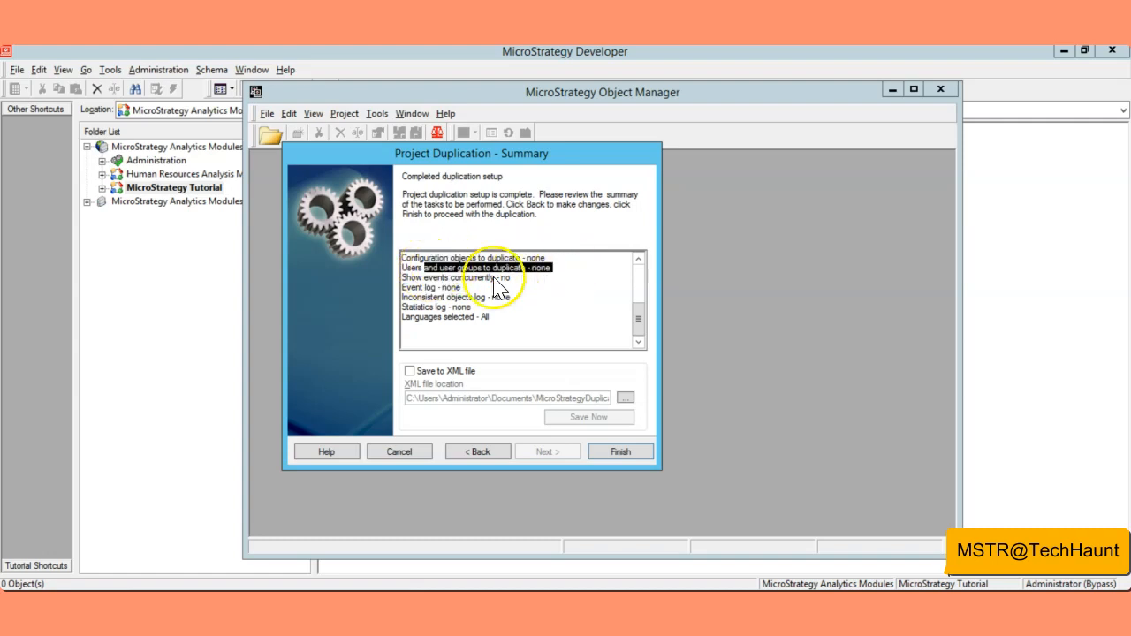
{"action": "left_click_drag", "start_coordinate": [404, 281], "coordinate": [494, 310]}
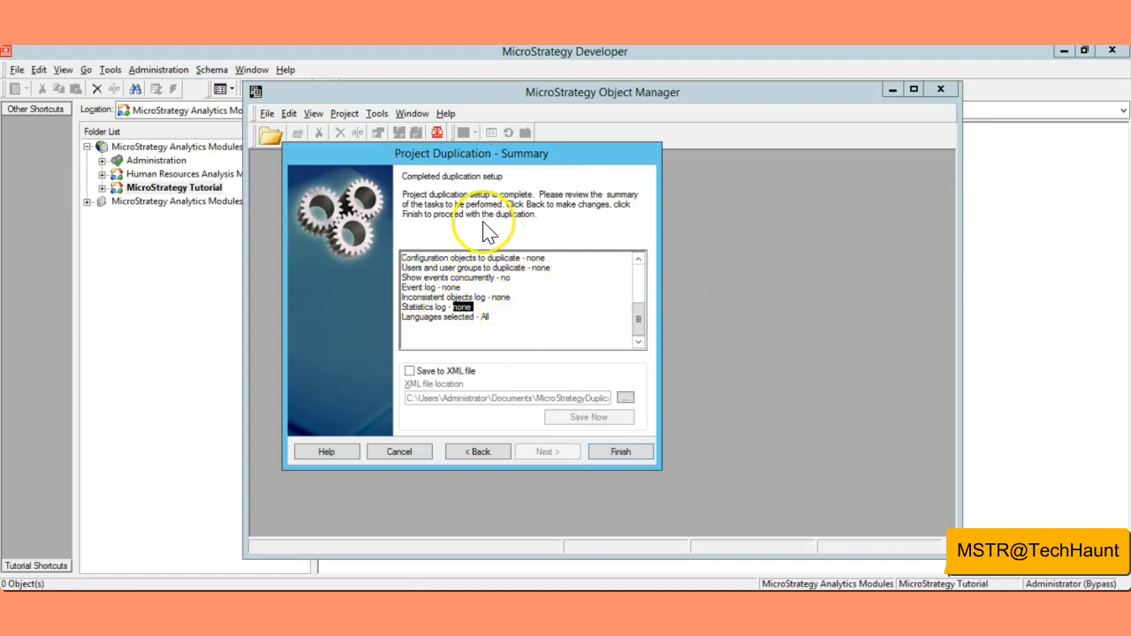
{"action": "left_click", "coordinate": [500, 263]}
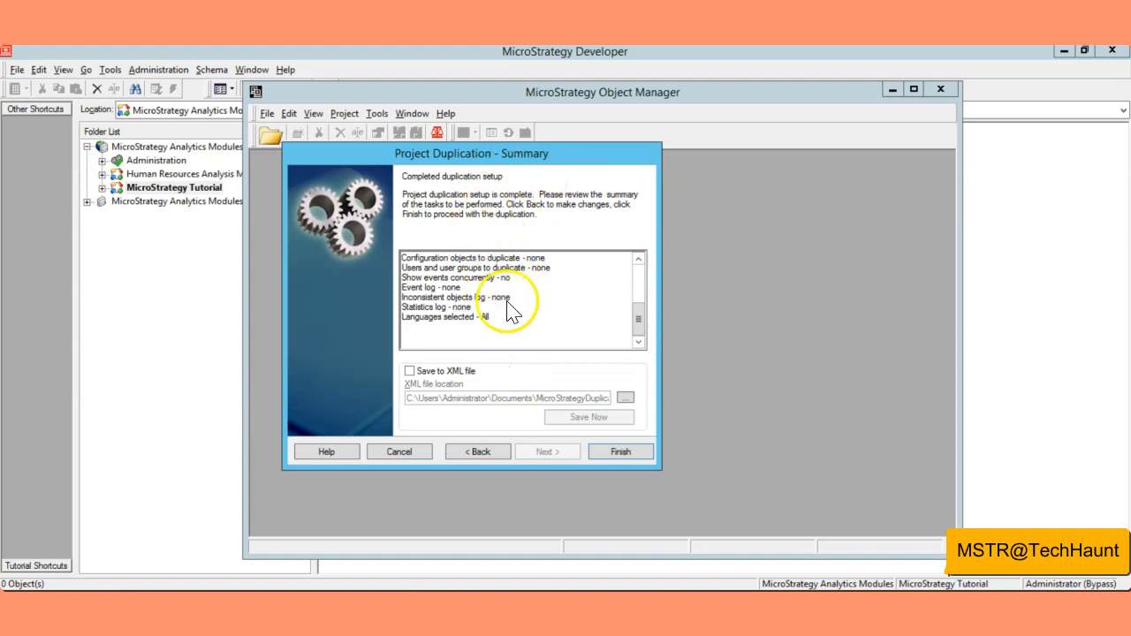
{"action": "left_click_drag", "start_coordinate": [637, 317], "coordinate": [639, 278]}
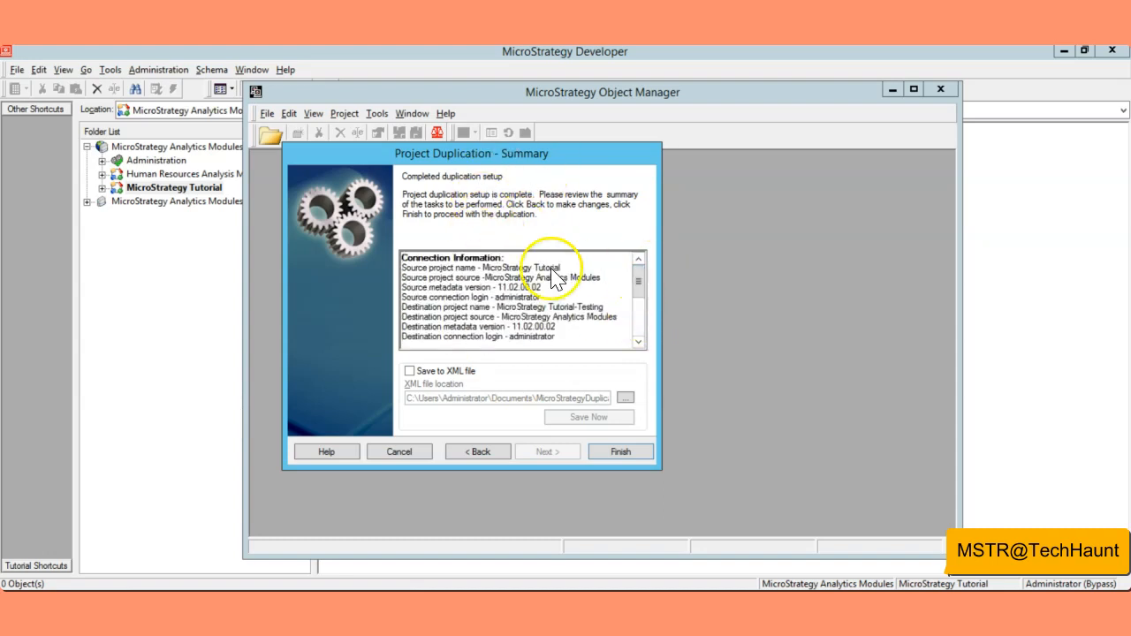
{"action": "left_click_drag", "start_coordinate": [409, 268], "coordinate": [568, 264]}
{"action": "left_click_drag", "start_coordinate": [430, 278], "coordinate": [602, 278]}
{"action": "left_click_drag", "start_coordinate": [490, 299], "coordinate": [538, 299]}
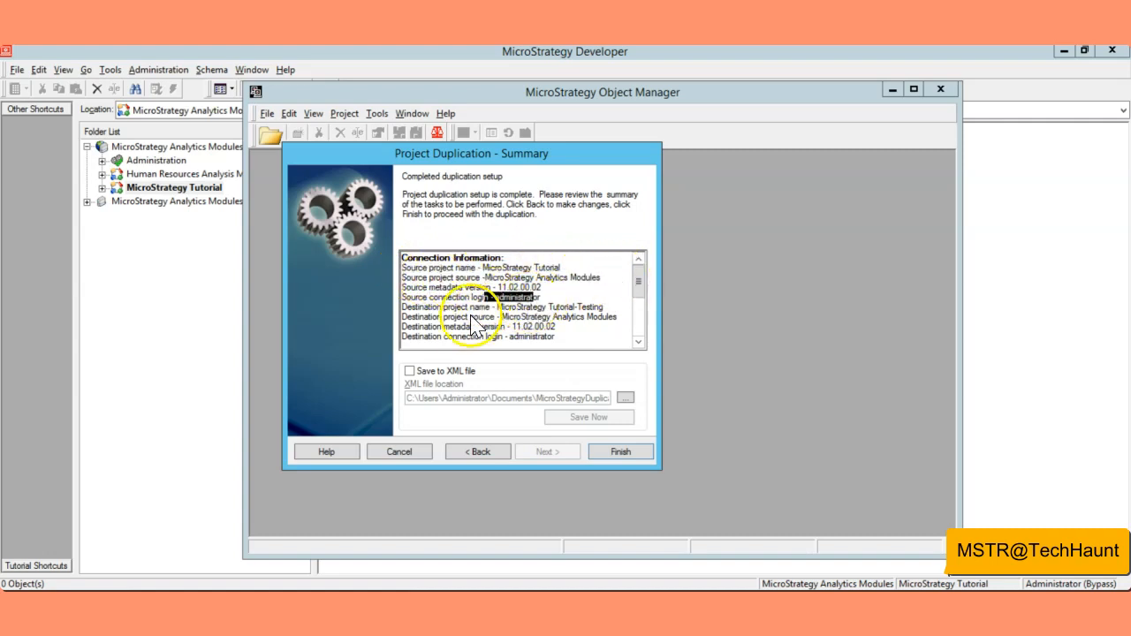
{"action": "left_click_drag", "start_coordinate": [421, 308], "coordinate": [577, 309]}
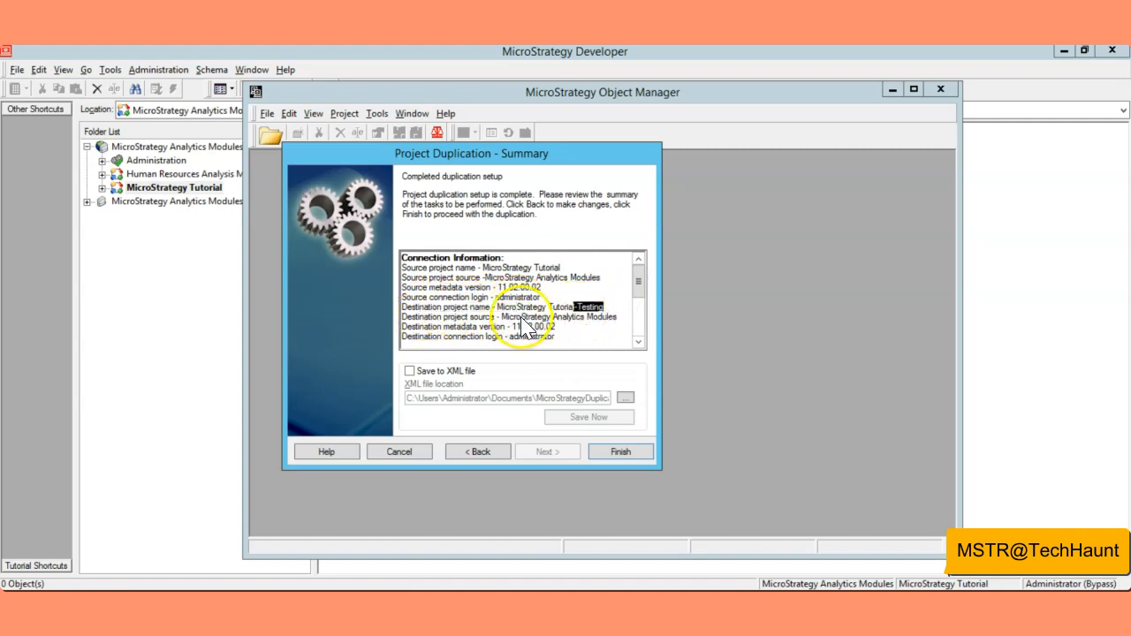
{"action": "left_click_drag", "start_coordinate": [508, 317], "coordinate": [402, 306]}
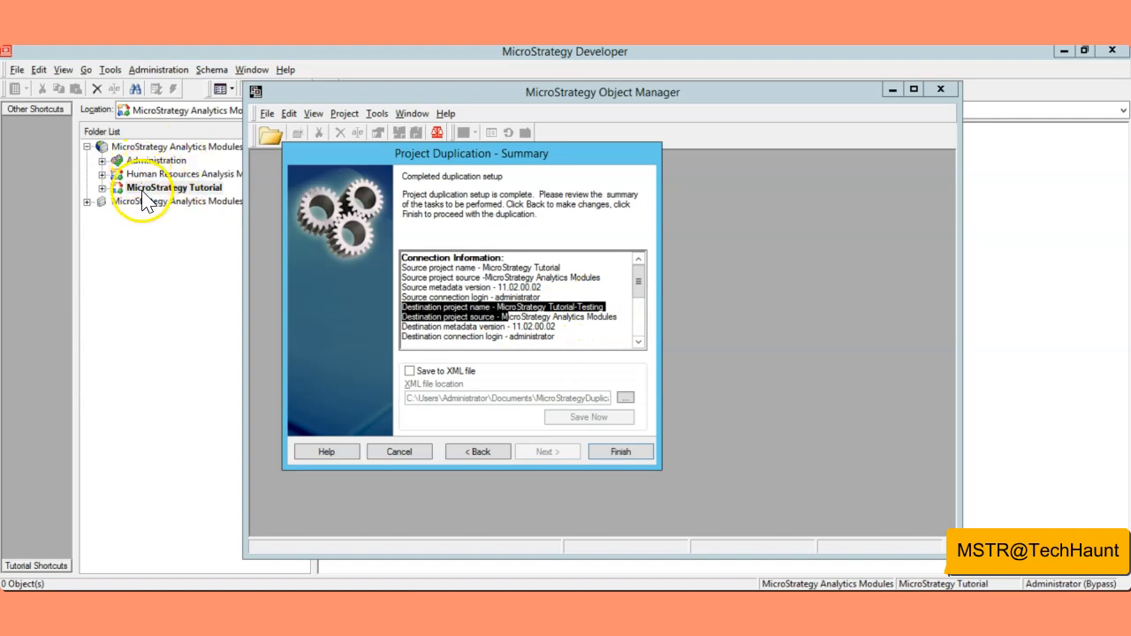
{"action": "left_click", "coordinate": [565, 334]}
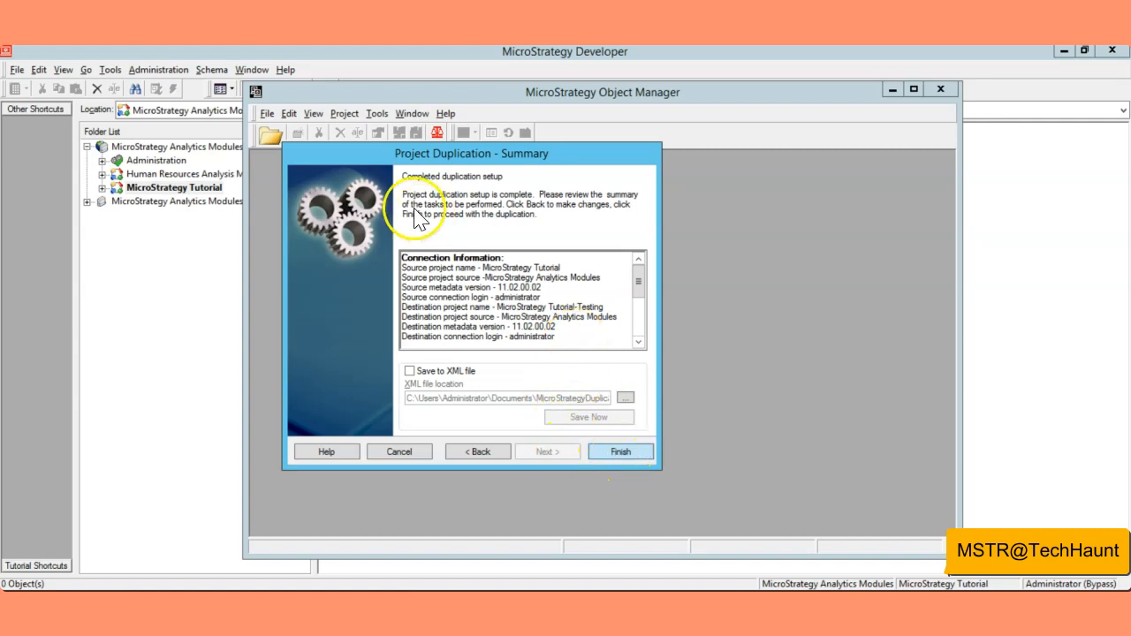
Run the project duplication to completion, and close its status window and Object Manager.
{"action": "left_click", "coordinate": [627, 455]}
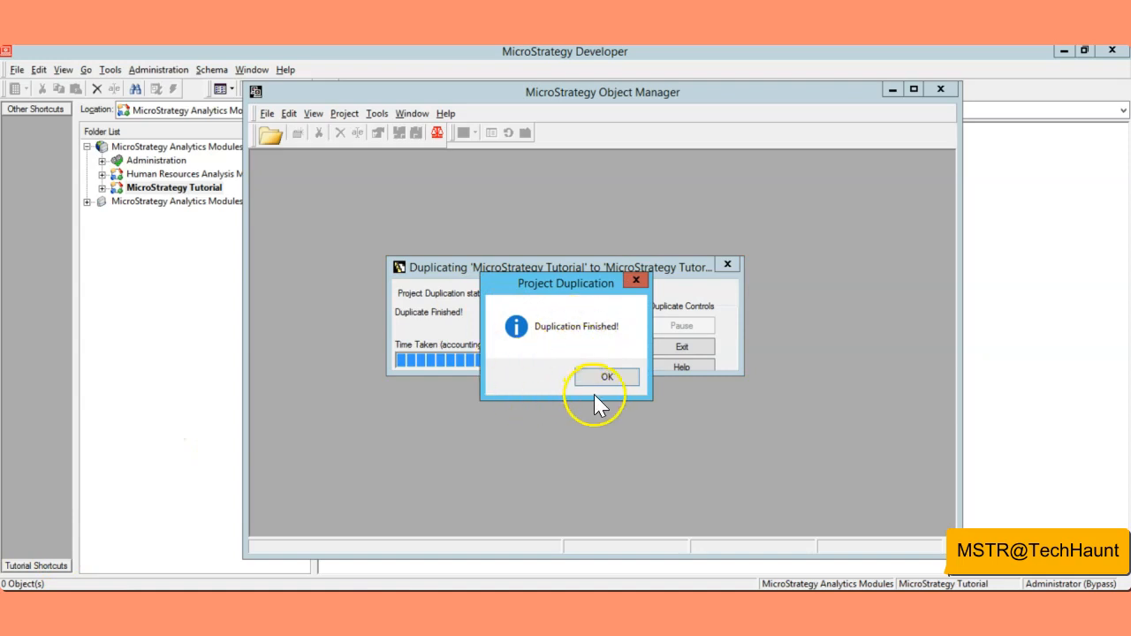
{"action": "left_click_drag", "start_coordinate": [576, 296], "coordinate": [519, 402]}
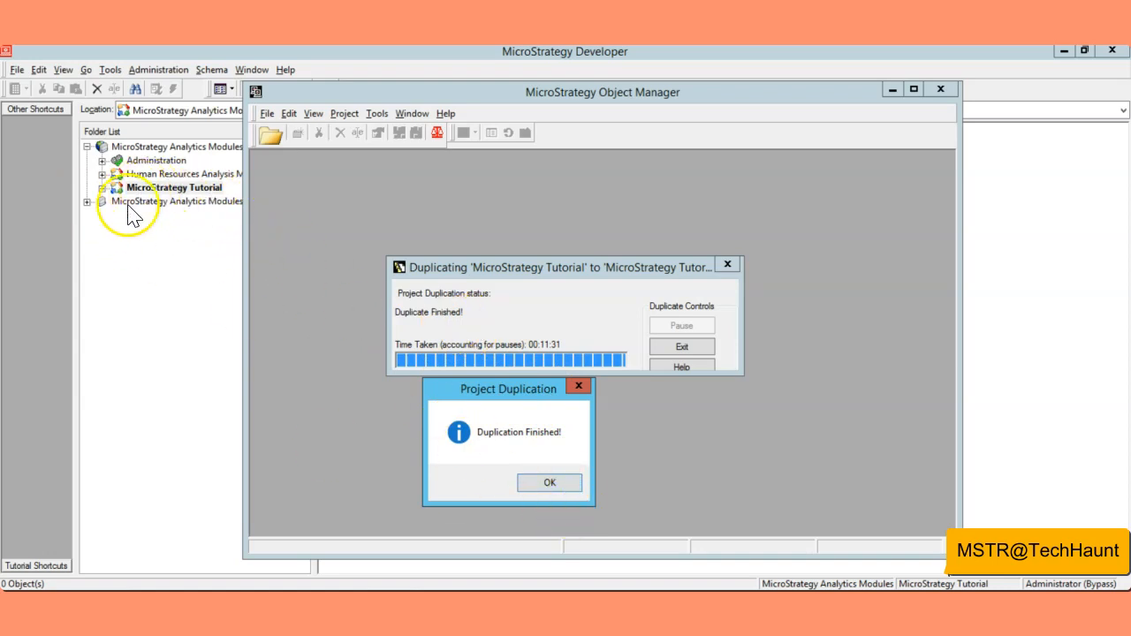
{"action": "left_click", "coordinate": [546, 485]}
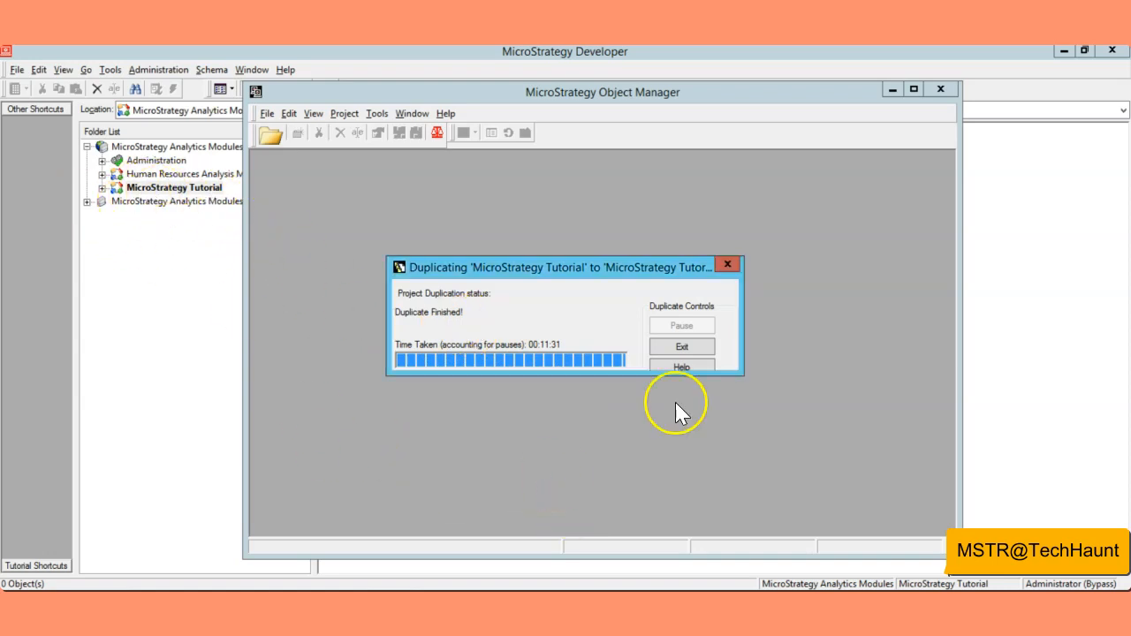
{"action": "left_click", "coordinate": [683, 347]}
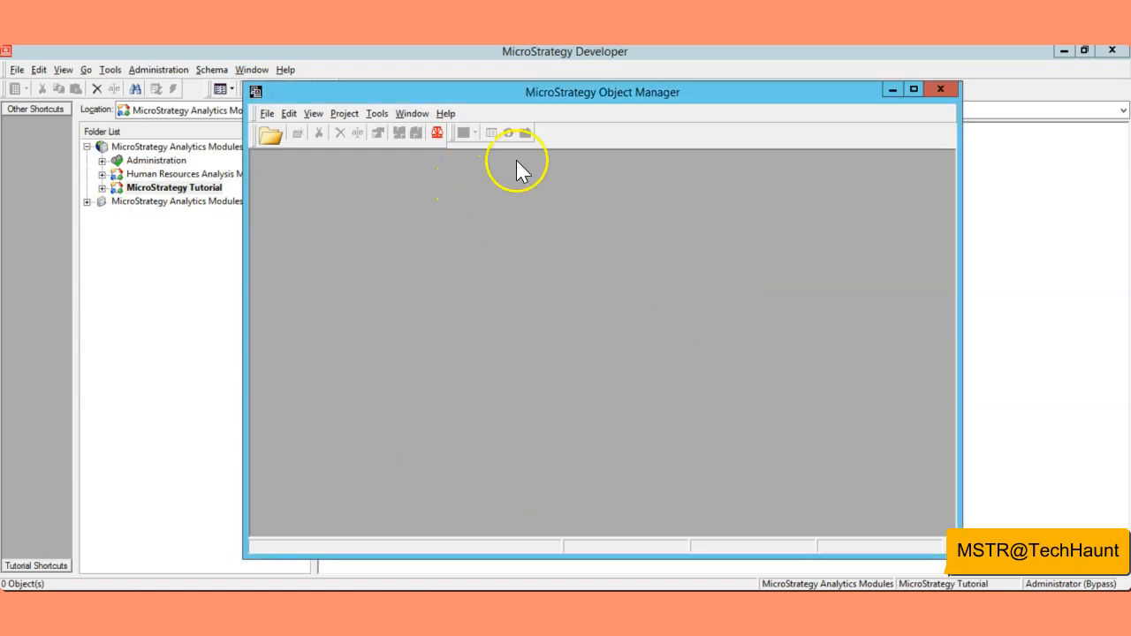
{"action": "left_click", "coordinate": [940, 89]}
Refresh the project source list in MicroStrategy Developer and reconnect to MicroStrategy Analytics Modules.
{"action": "right_click", "coordinate": [159, 148]}
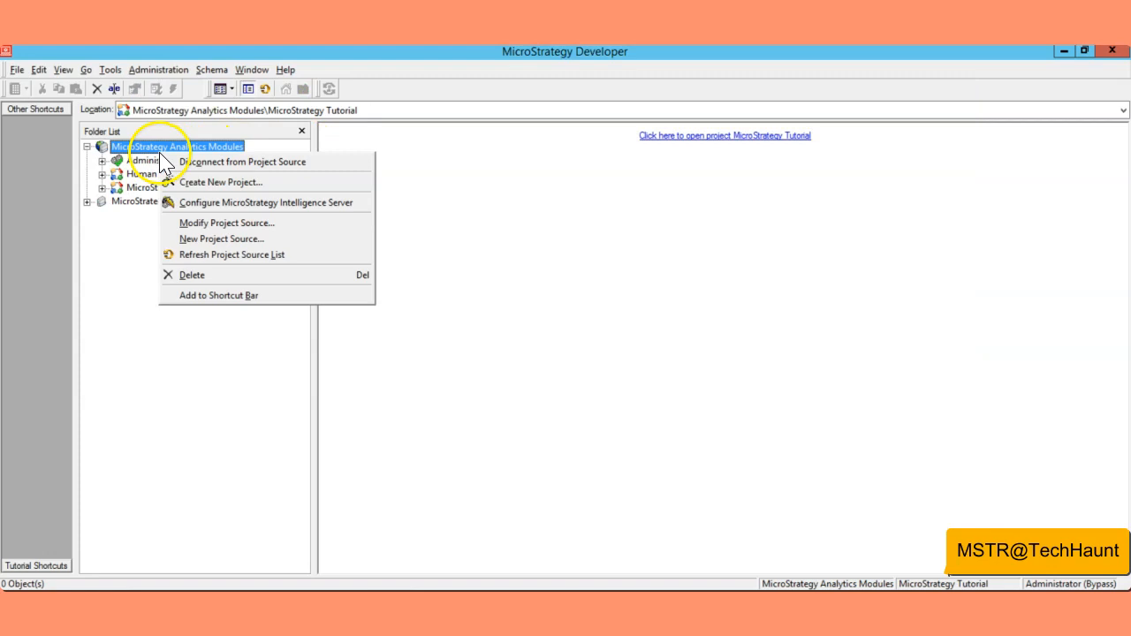
{"action": "left_click", "coordinate": [220, 256]}
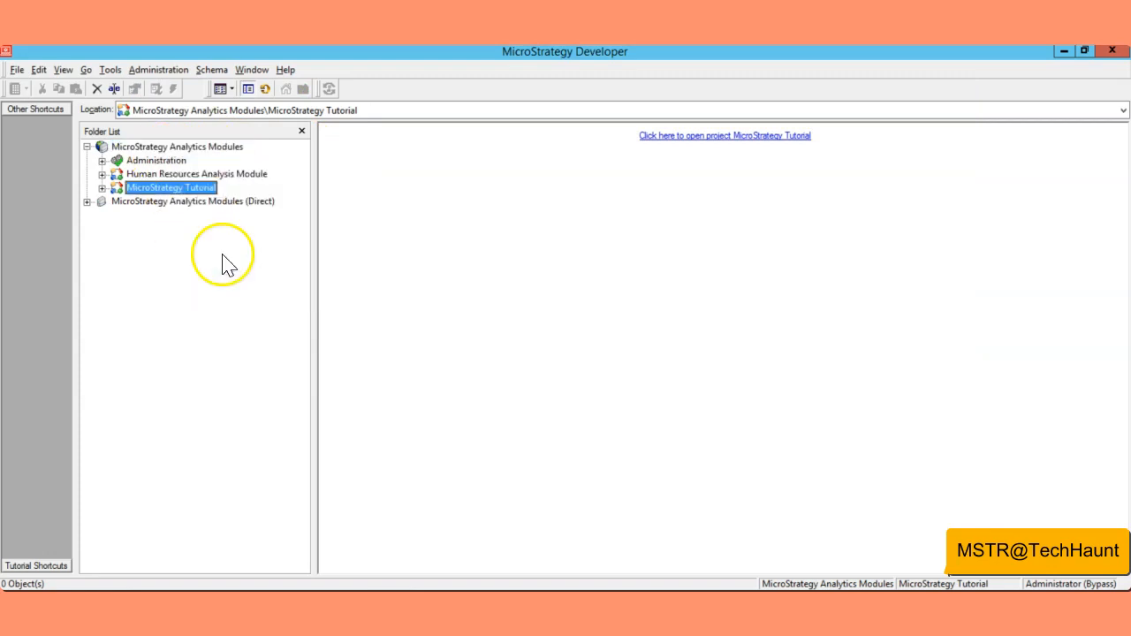
{"action": "left_click", "coordinate": [159, 148]}
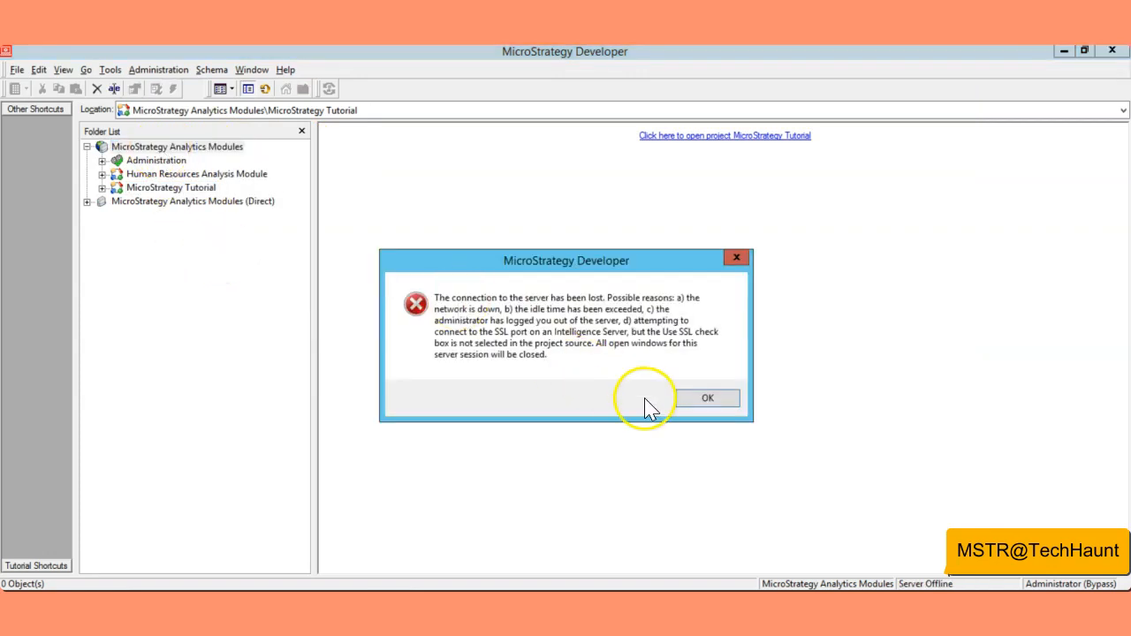
{"action": "left_click", "coordinate": [703, 398]}
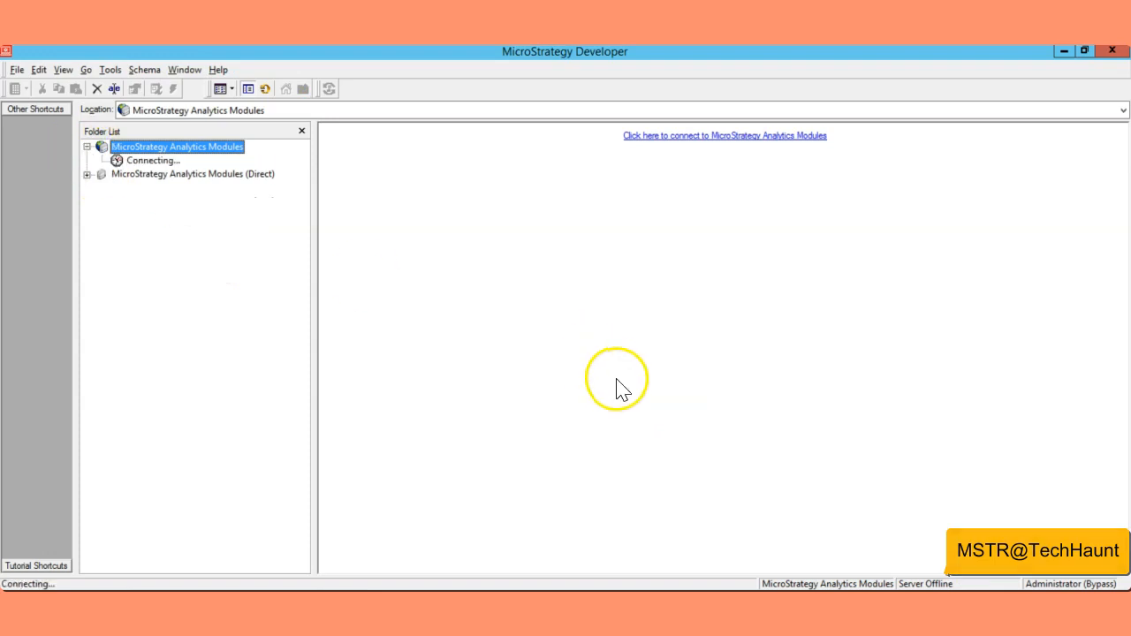
{"action": "left_click", "coordinate": [588, 360]}
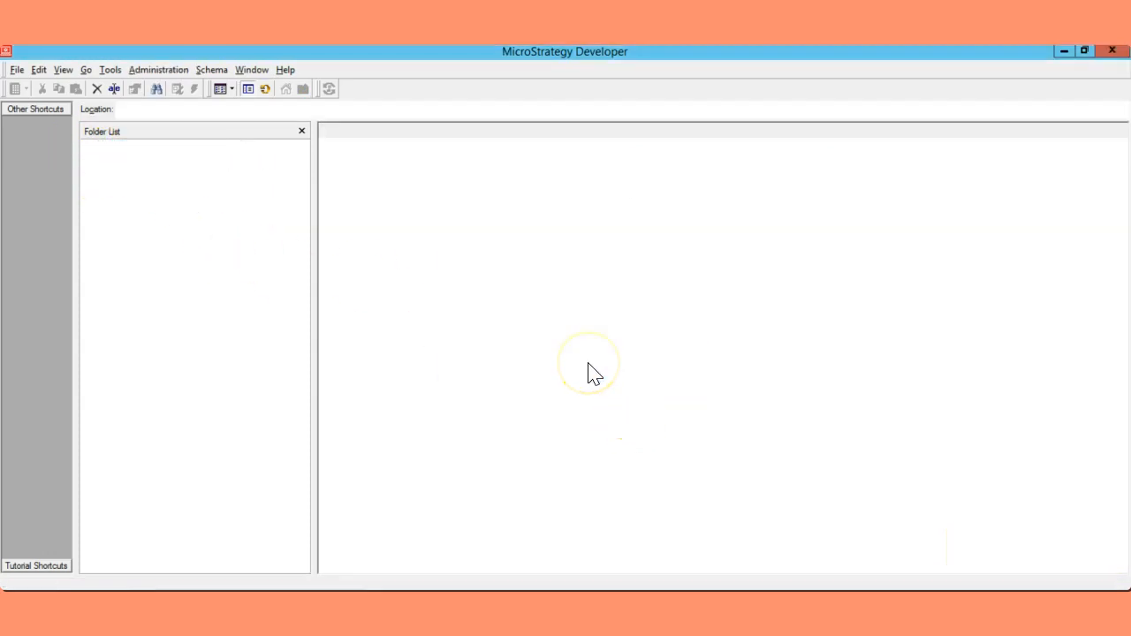
Expand the MicroStrategy Tutorial-Testing project and view the contents of its Schema Objects folder.
{"action": "left_click", "coordinate": [181, 202]}
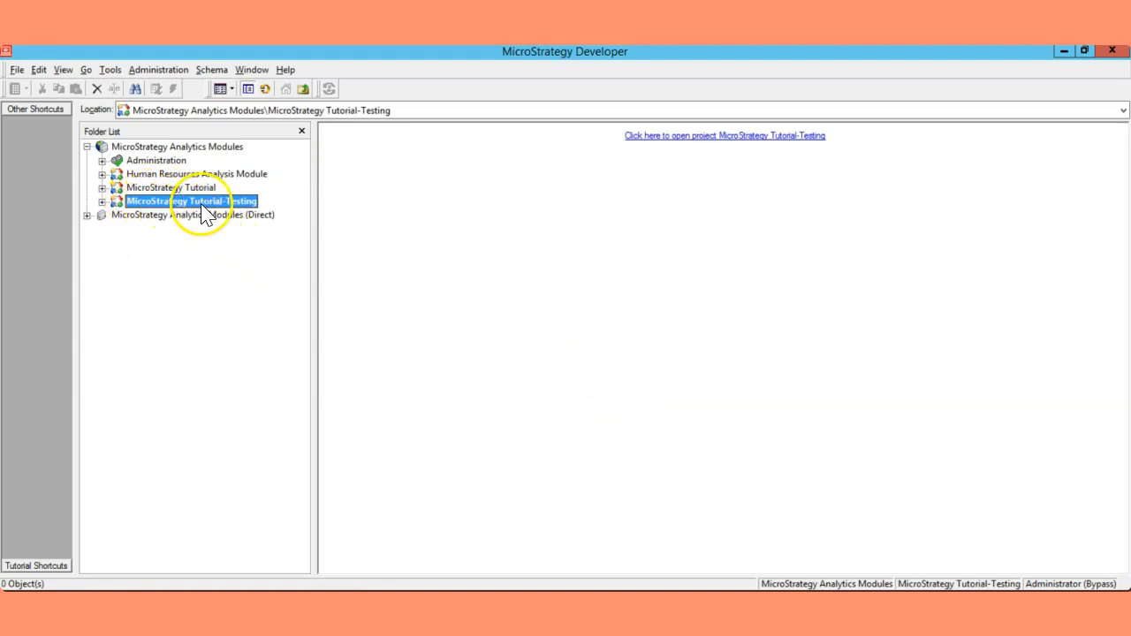
{"action": "left_click", "coordinate": [102, 202]}
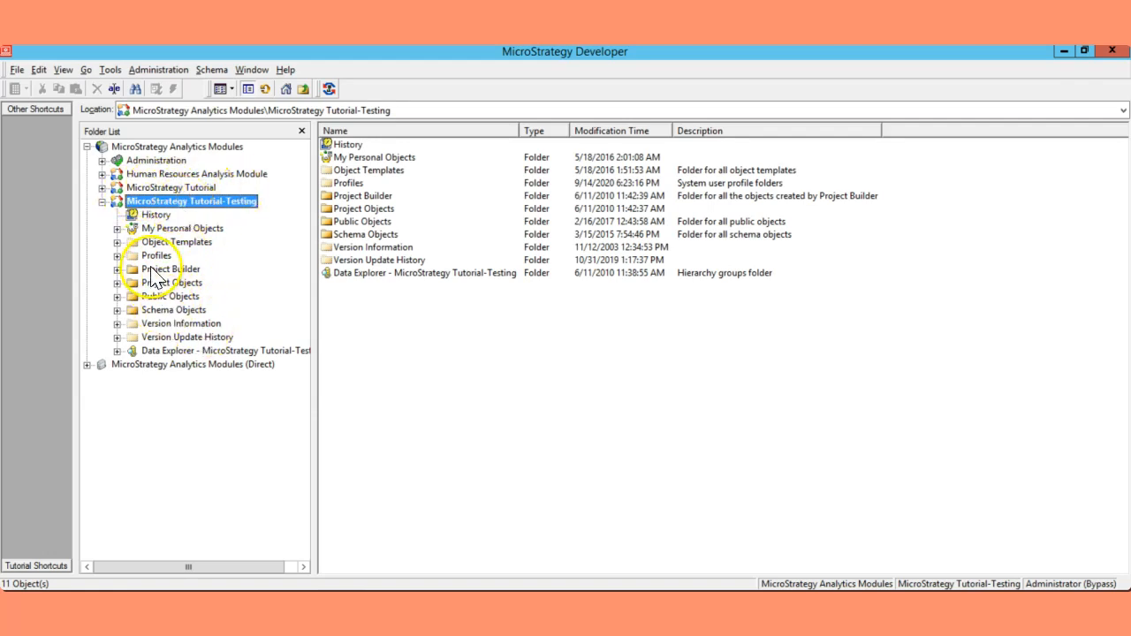
{"action": "left_click", "coordinate": [154, 311]}
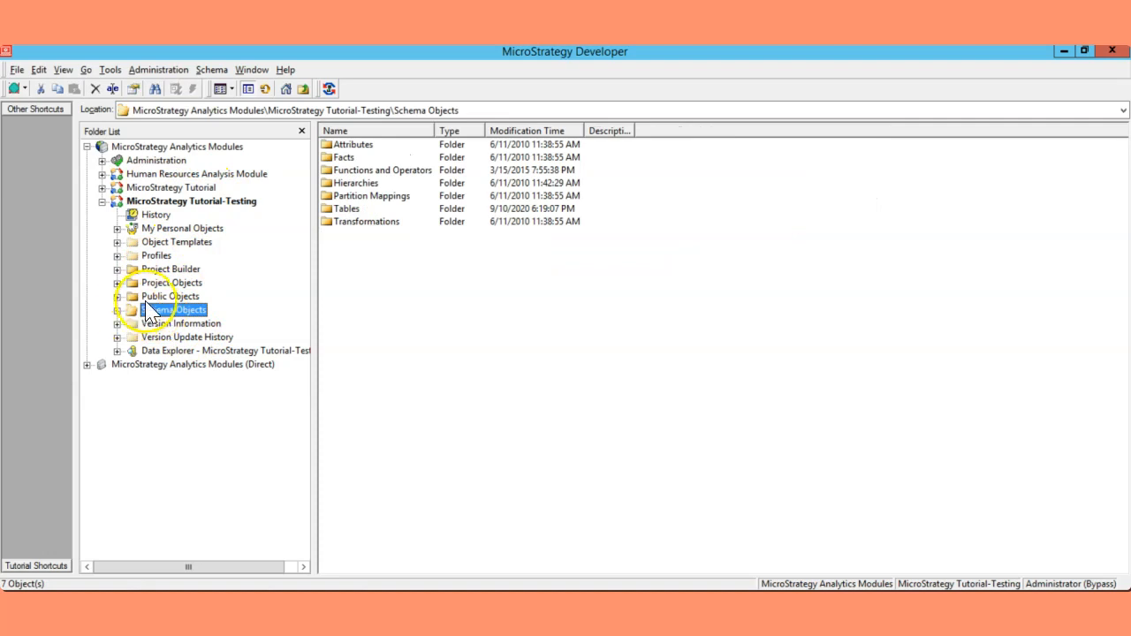
Browse Public Objects > Reports > Subject Areas in the Tutorial-Testing project and view the reports in the Supplier Analysis folder.
{"action": "left_click", "coordinate": [146, 297]}
{"action": "left_click", "coordinate": [117, 298]}
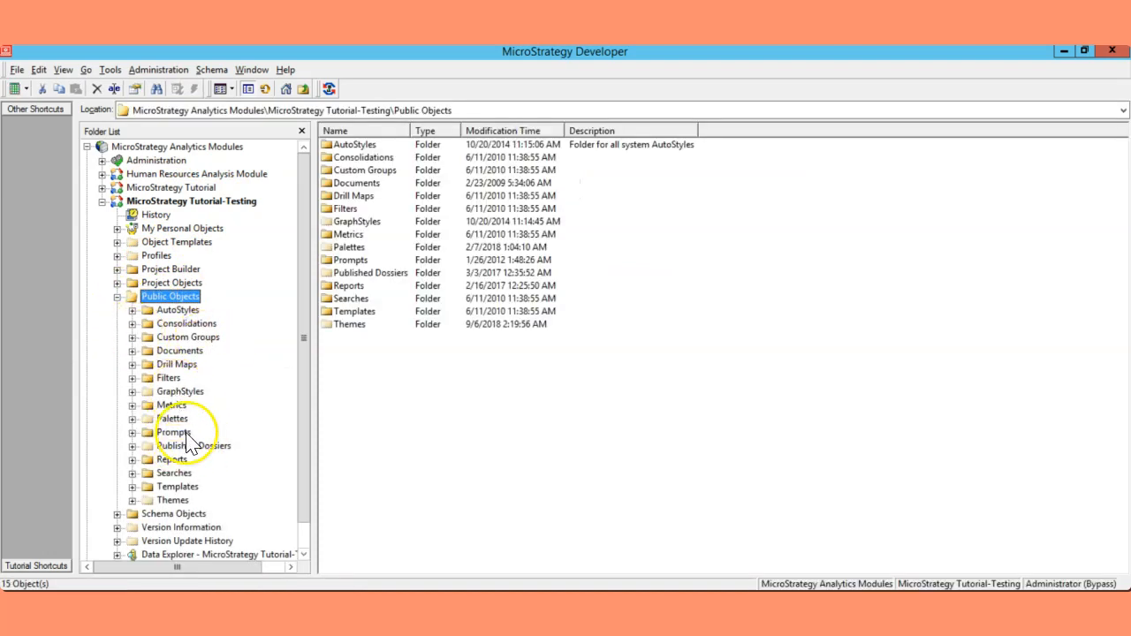
{"action": "left_click", "coordinate": [161, 460]}
{"action": "left_click", "coordinate": [133, 461]}
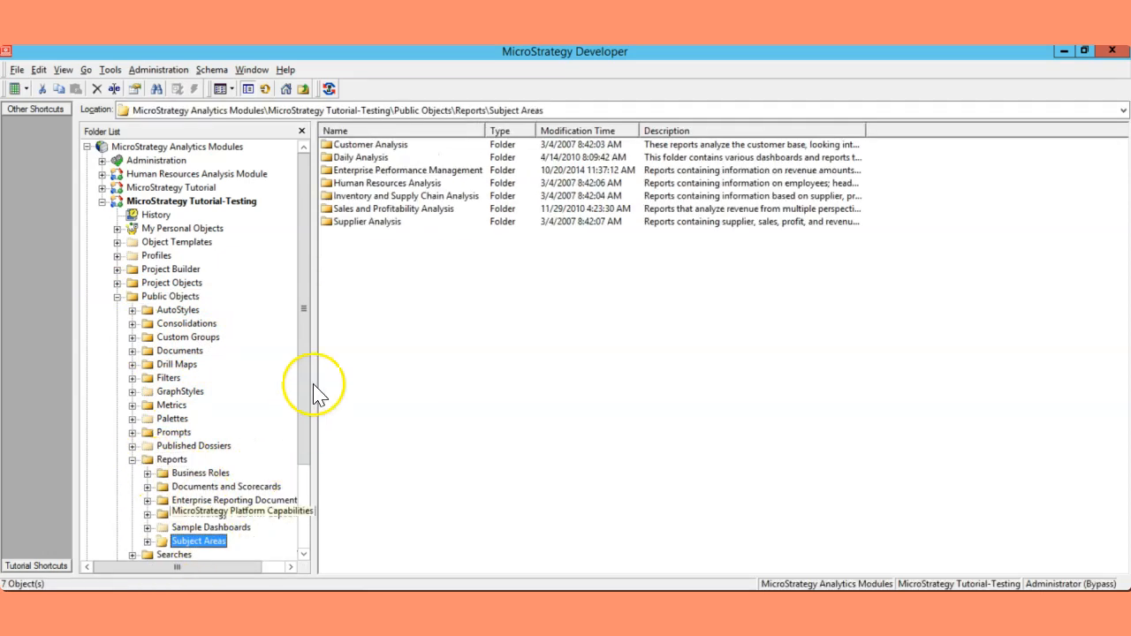
{"action": "left_click", "coordinate": [147, 541]}
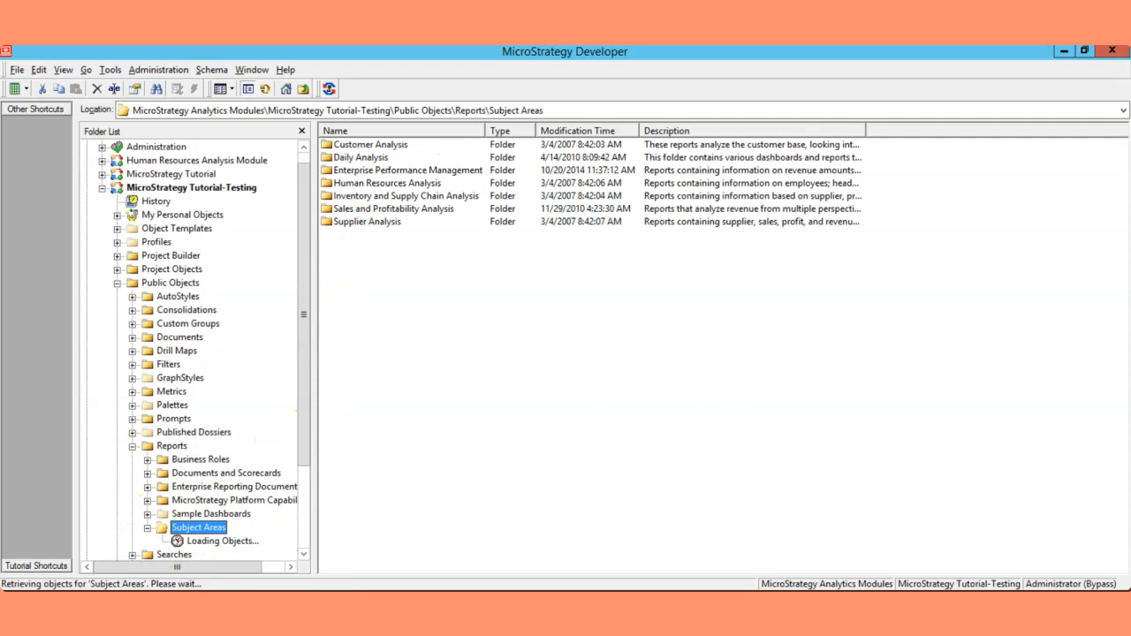
{"action": "scroll", "coordinate": [232, 468], "scroll_direction": "down", "scroll_amount": 3}
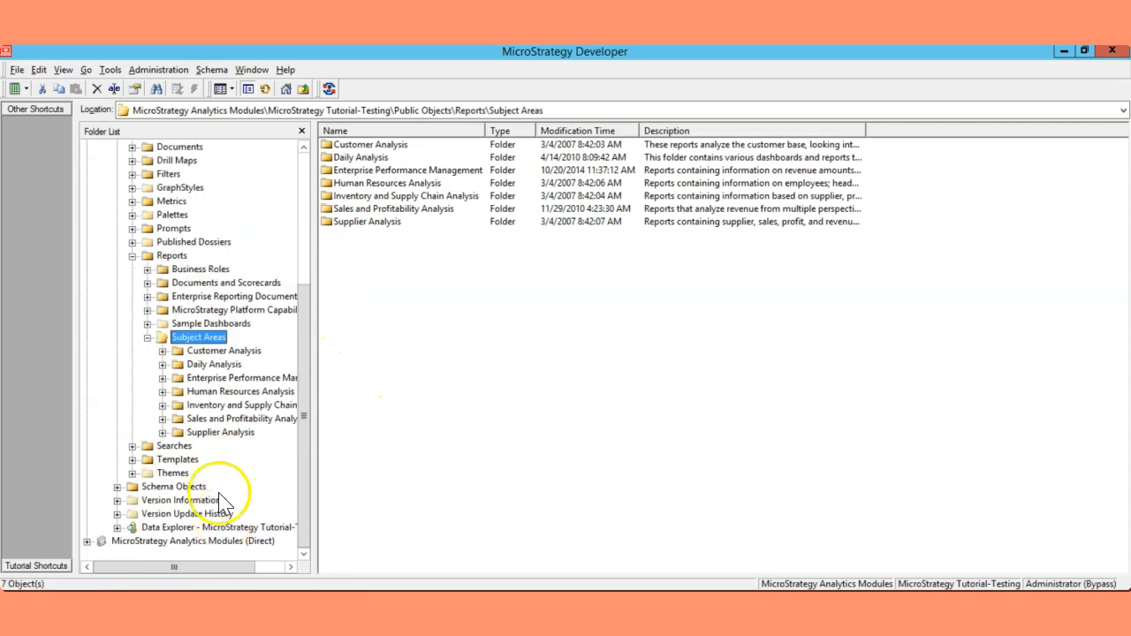
{"action": "left_click", "coordinate": [219, 433]}
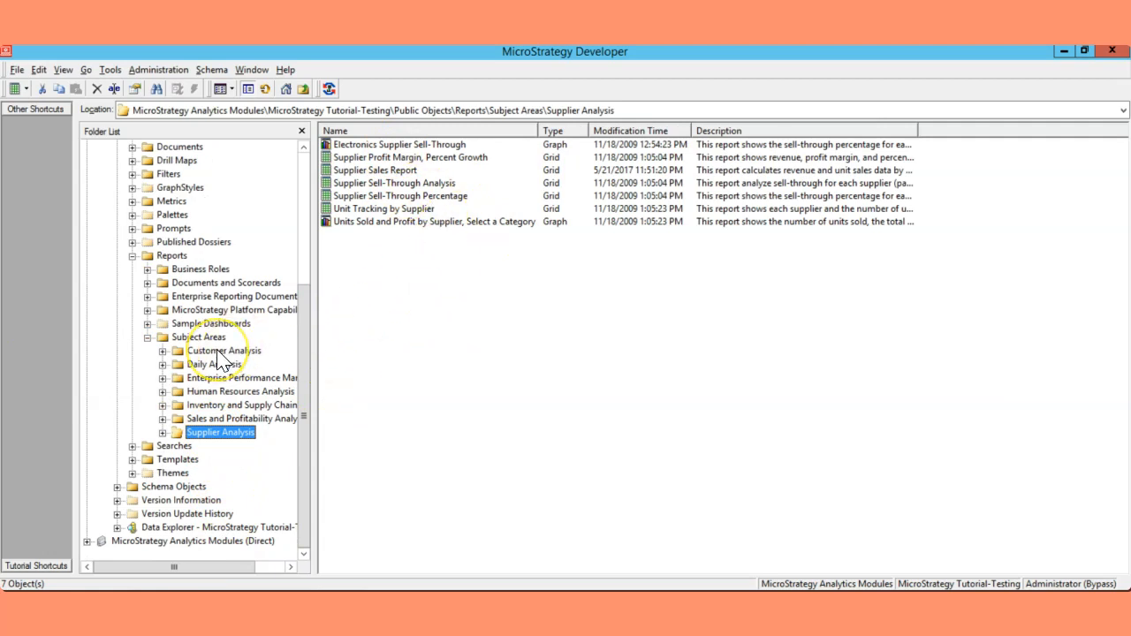
Collapse the Reports and Public Objects folders, and expand Schema Objects down to the subfolders of Attributes.
{"action": "scroll", "coordinate": [221, 362], "scroll_direction": "up", "scroll_amount": 5}
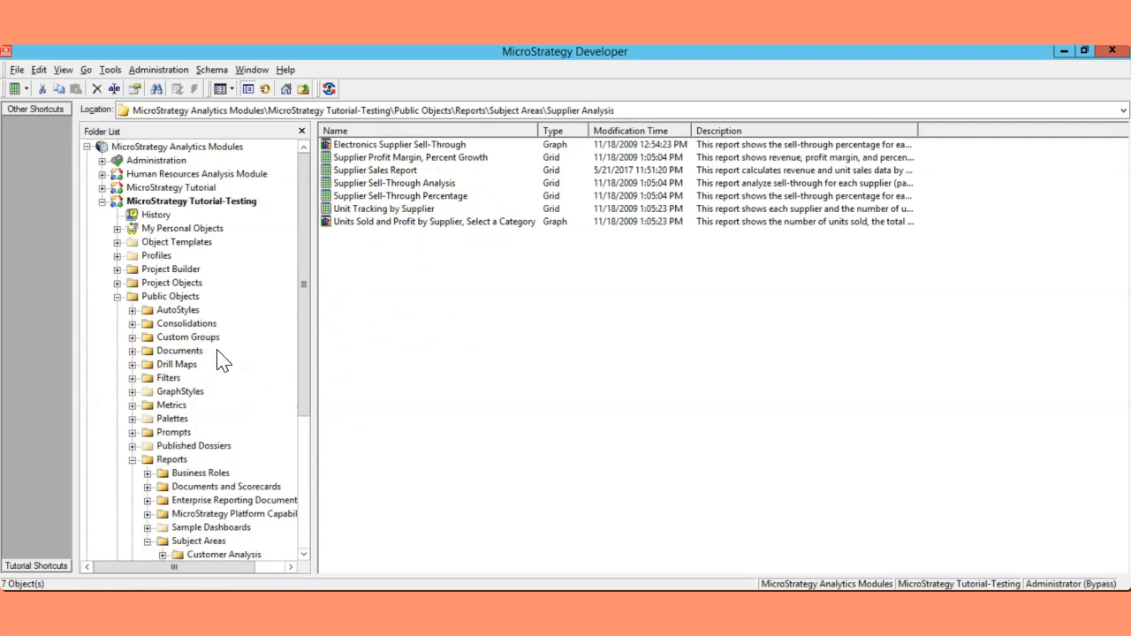
{"action": "left_click", "coordinate": [132, 460]}
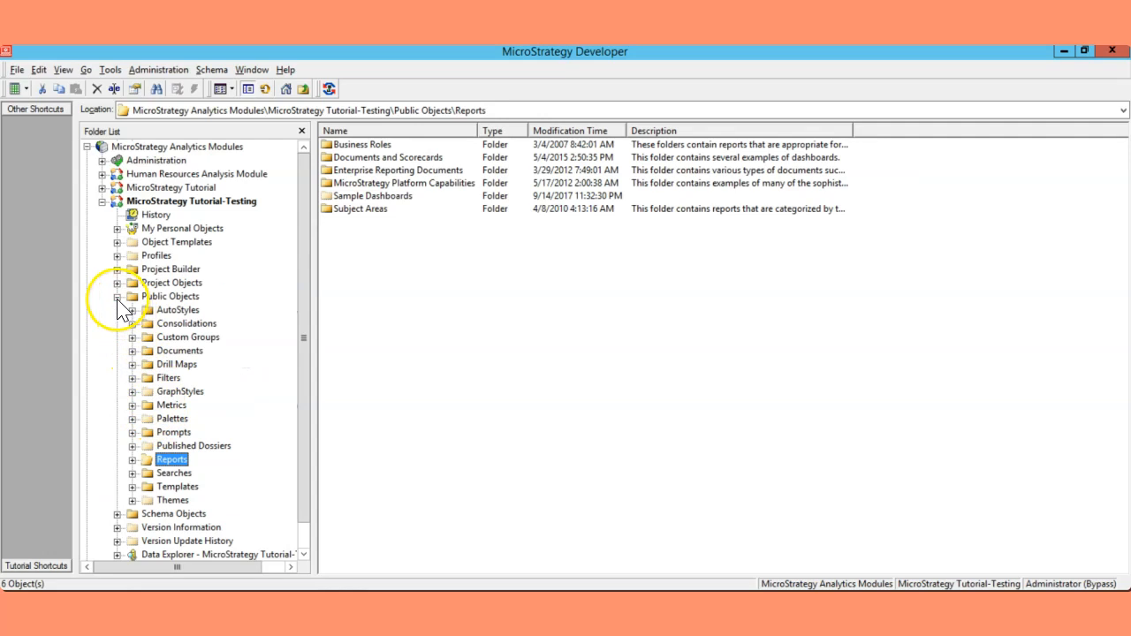
{"action": "left_click", "coordinate": [117, 297]}
{"action": "left_click", "coordinate": [117, 311]}
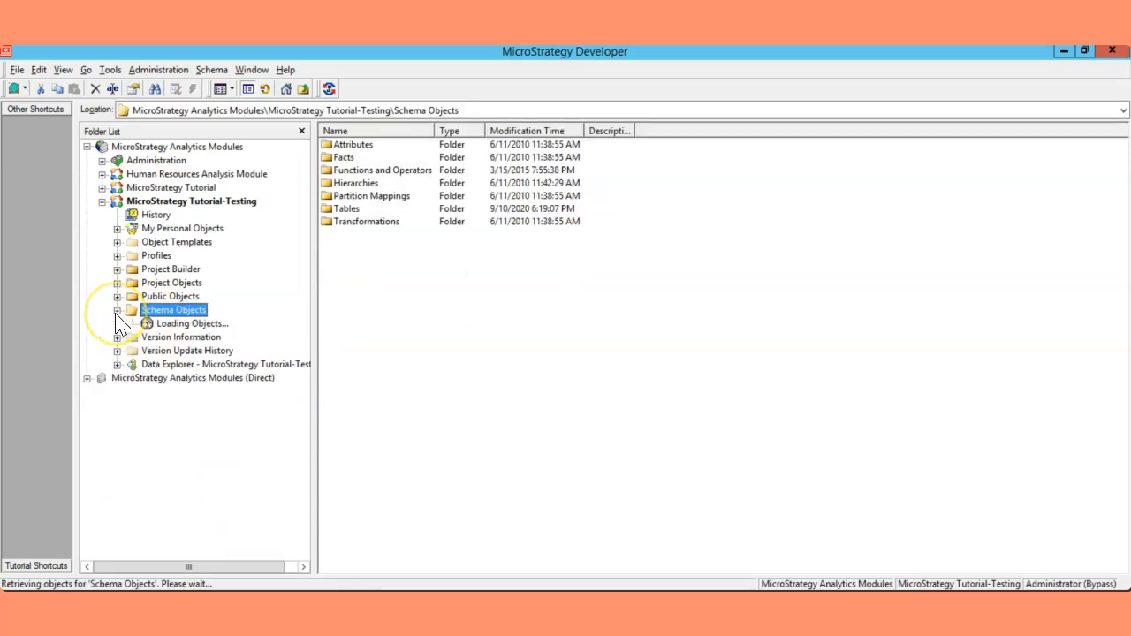
{"action": "left_click", "coordinate": [168, 325]}
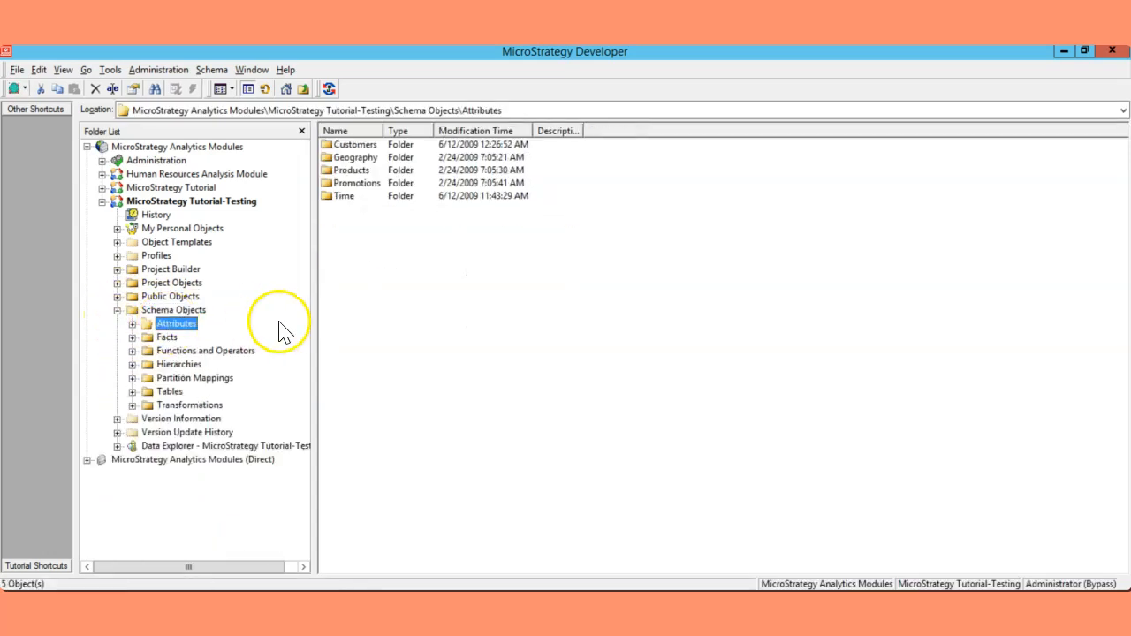
{"action": "left_click", "coordinate": [133, 324]}
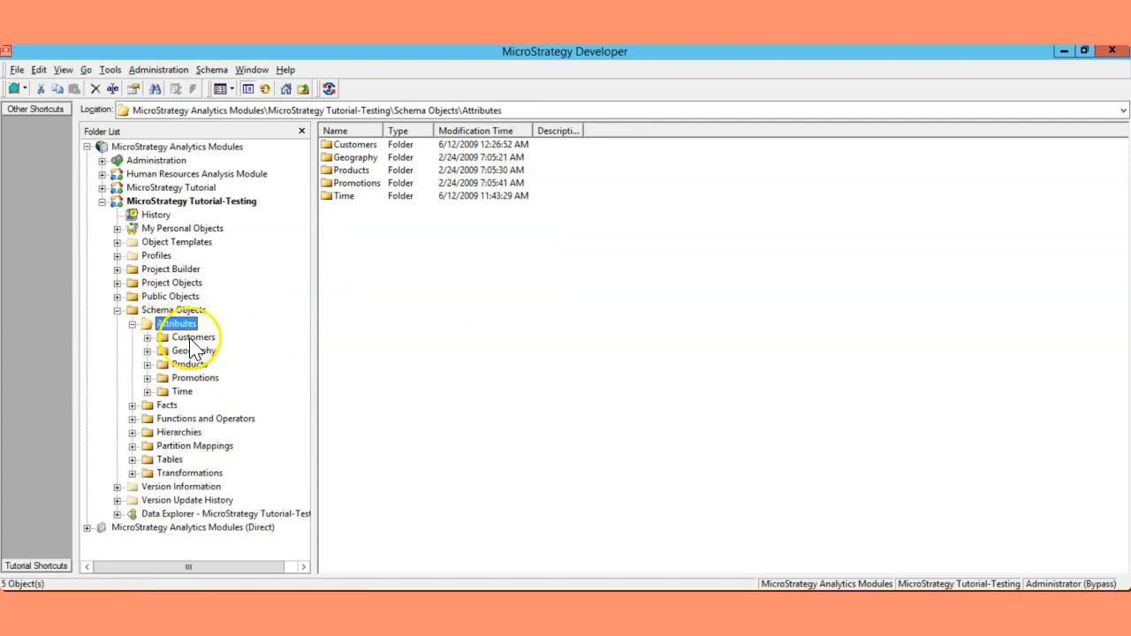
View the attributes in the Customers, Geography and Time folders, and return to the top level of the MicroStrategy Tutorial-Testing project.
{"action": "left_click", "coordinate": [188, 337]}
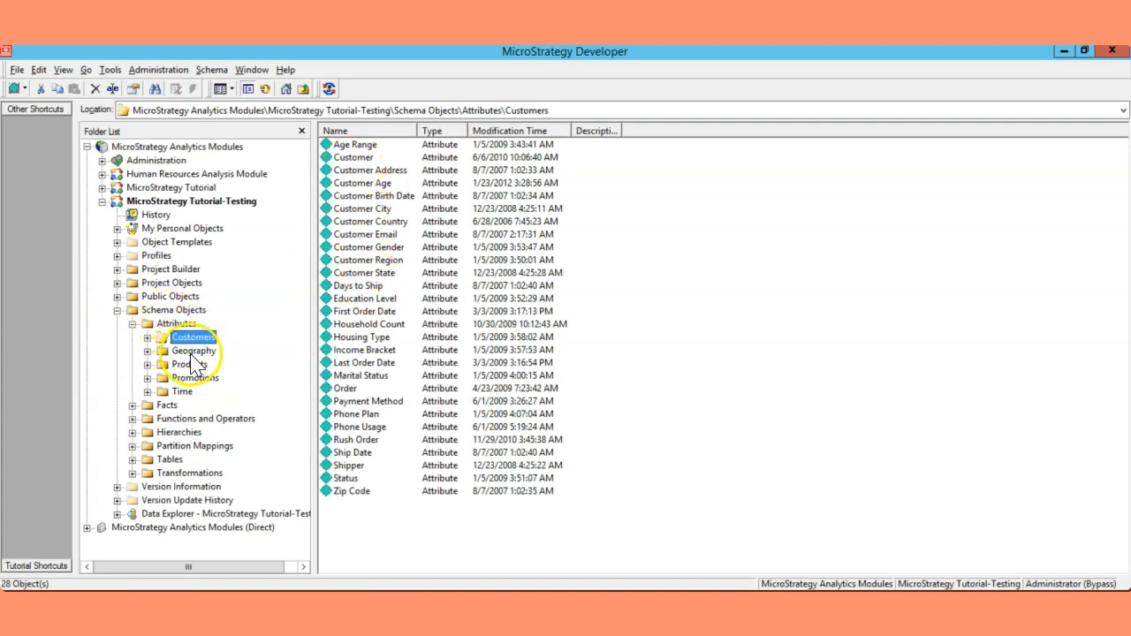
{"action": "left_click", "coordinate": [193, 351]}
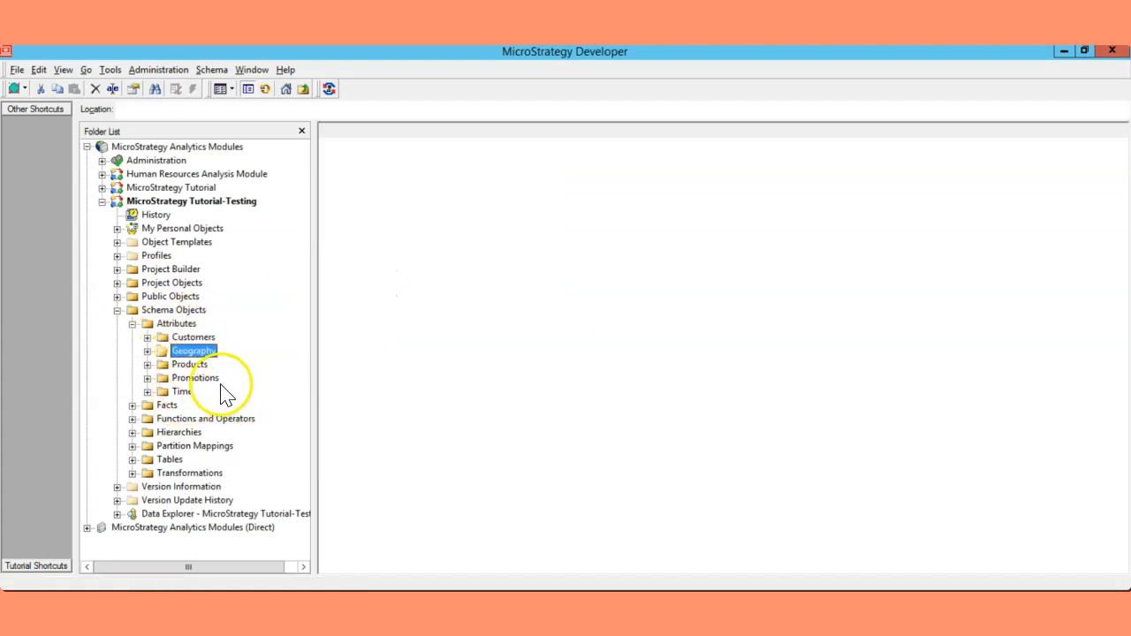
{"action": "left_click", "coordinate": [183, 392]}
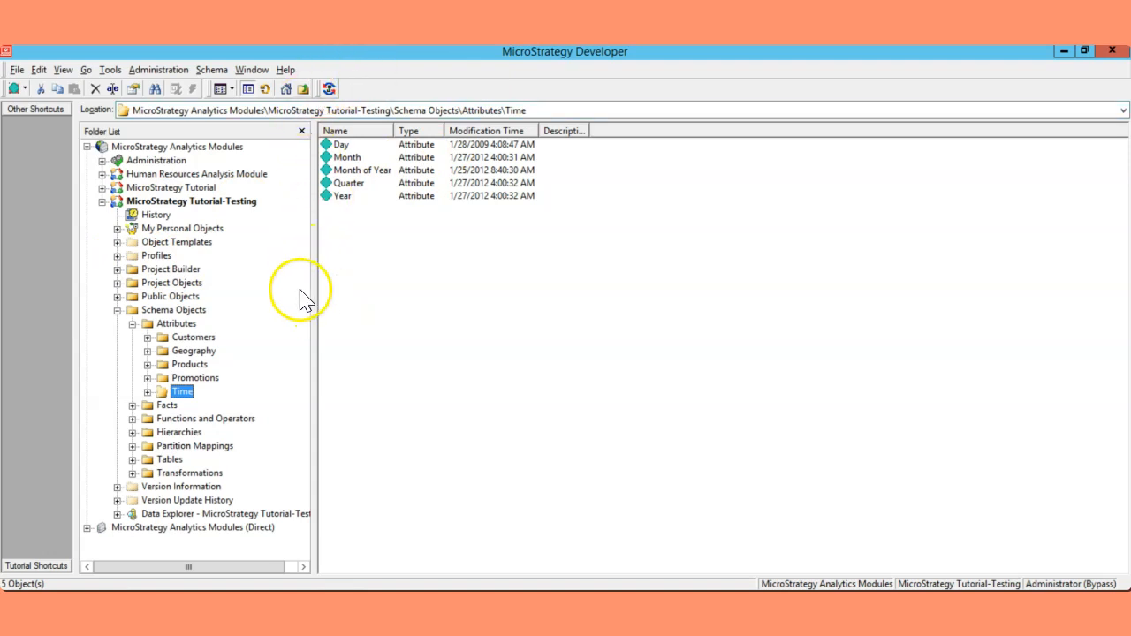
{"action": "left_click", "coordinate": [190, 201]}
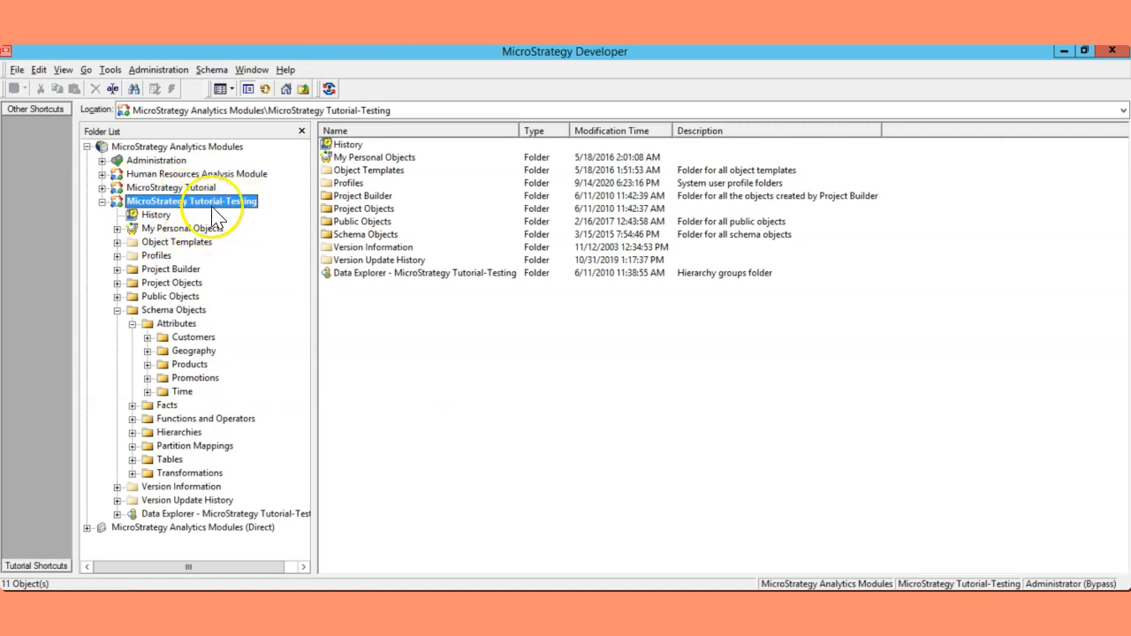